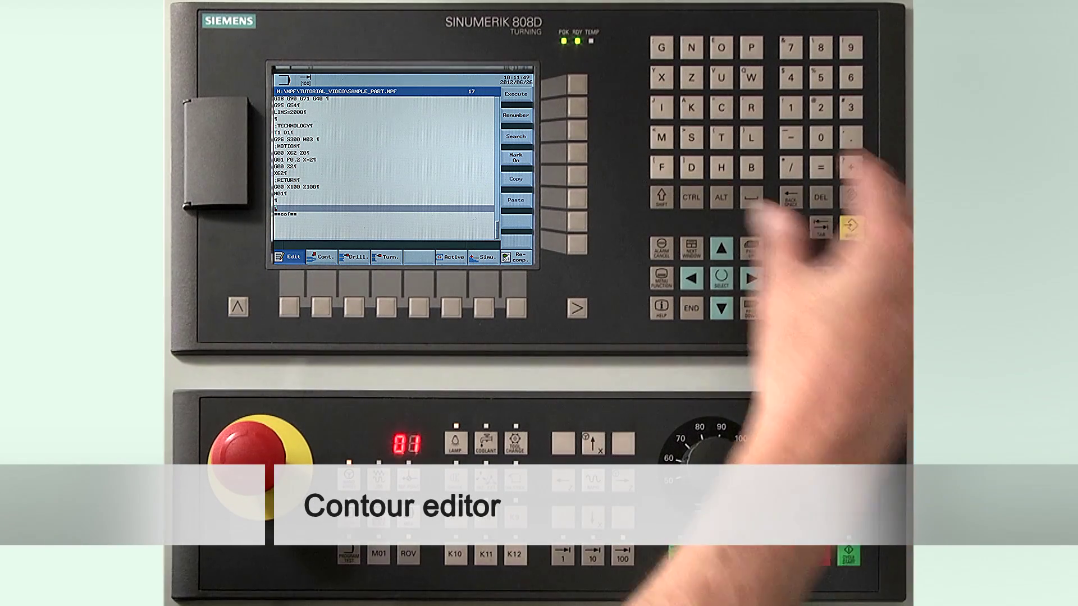
Step: Enter a ;TECHNOLOGY comment, a G96 S250 M03 spindle line and a ;MOTION comment as new lines
text(;)
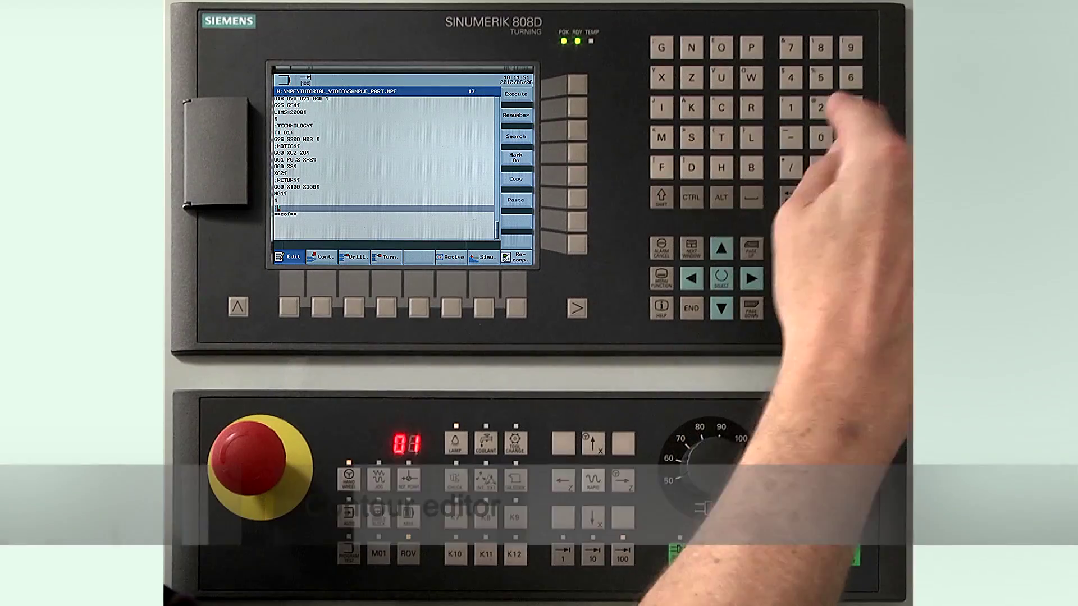
text(TE)
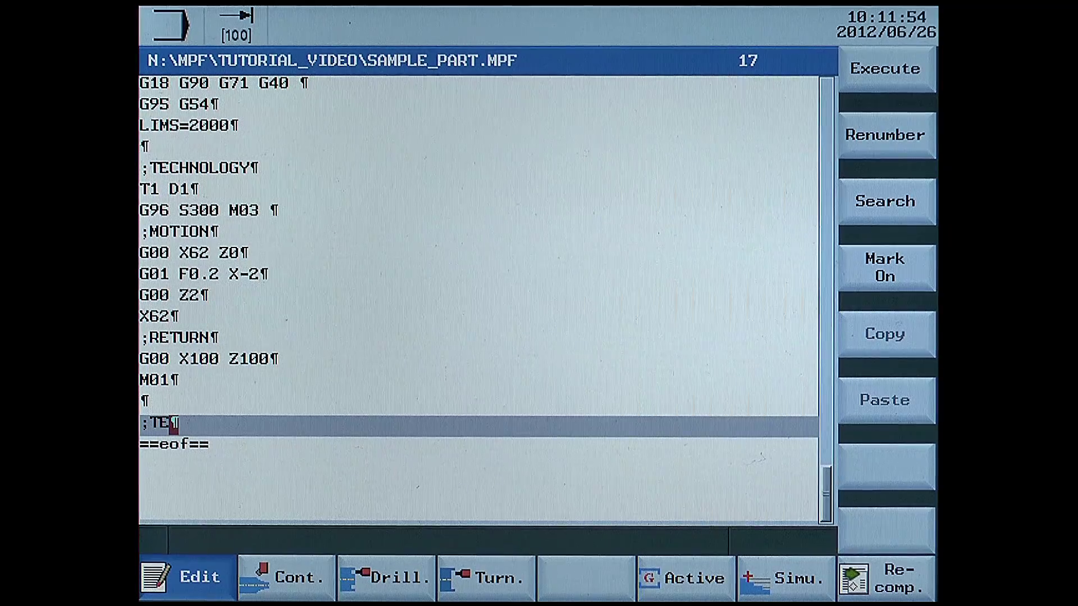
text(CHN)
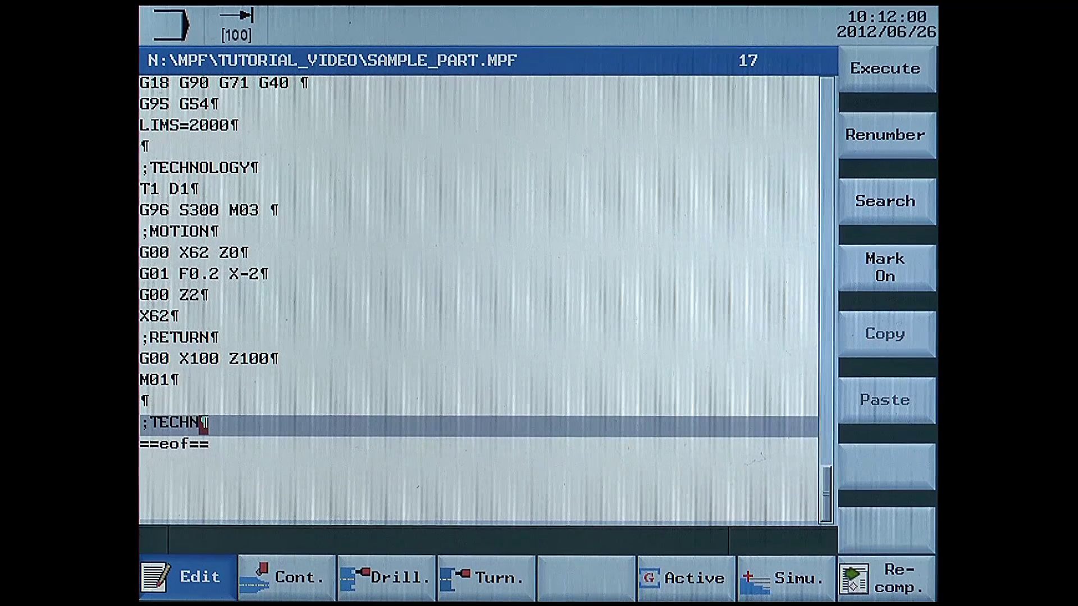
text(OLOG)
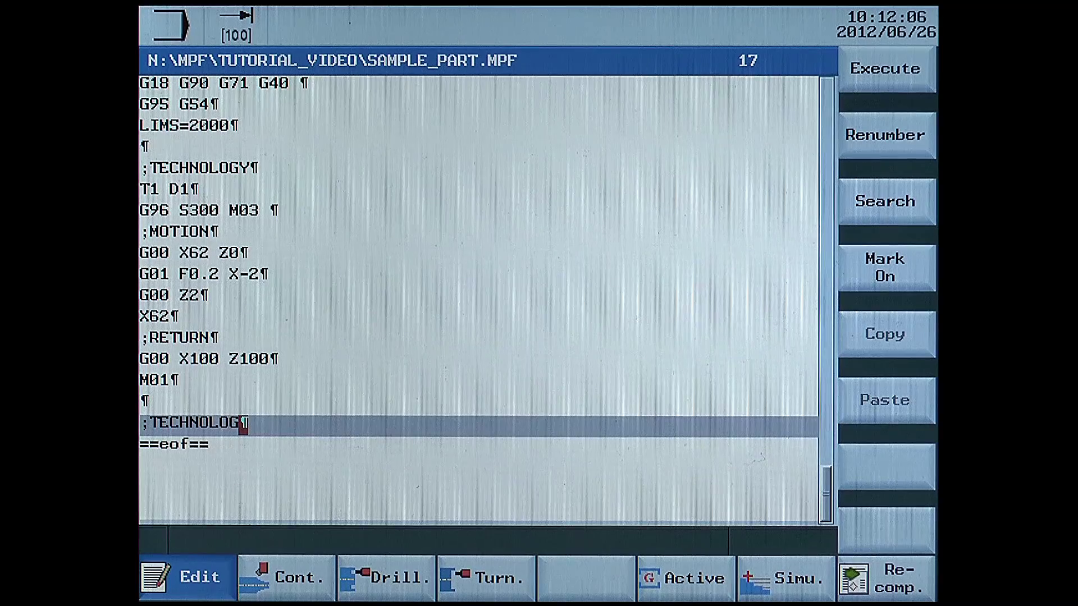
text(Y)
key(Return)
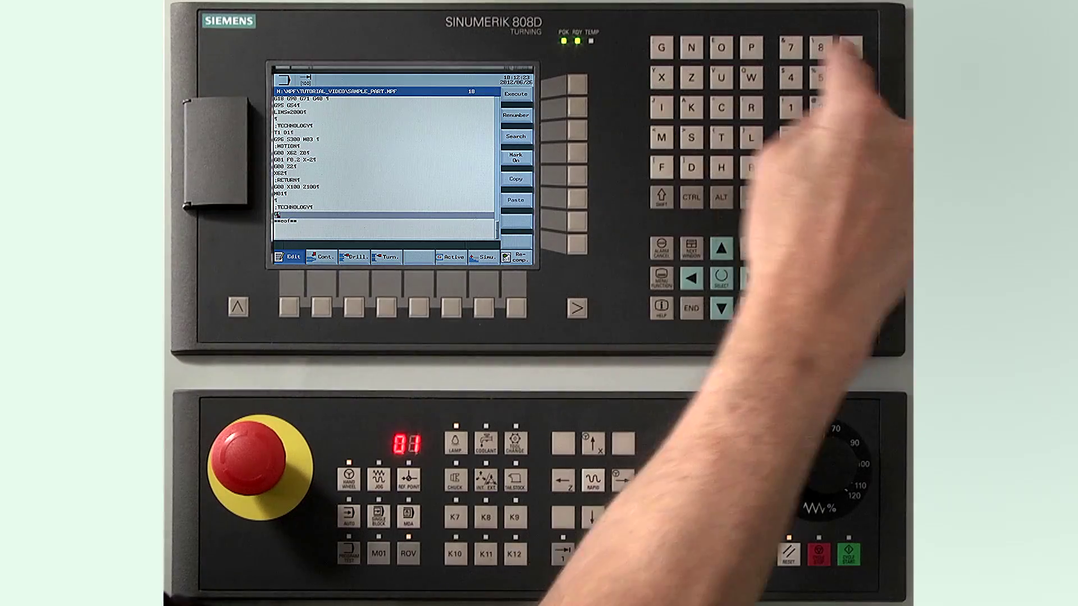
text(96 )
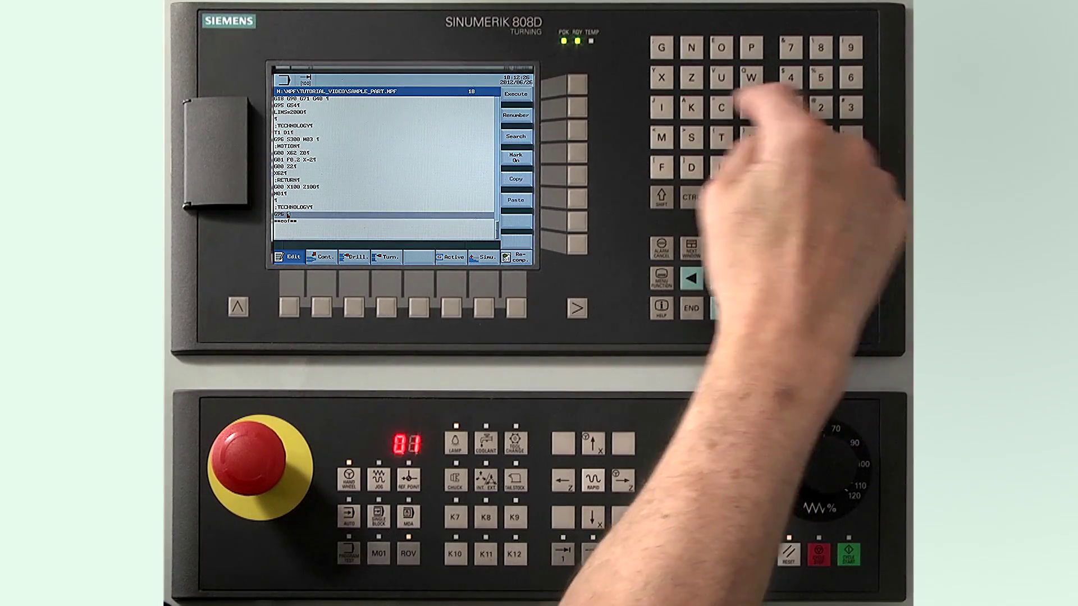
text(S2)
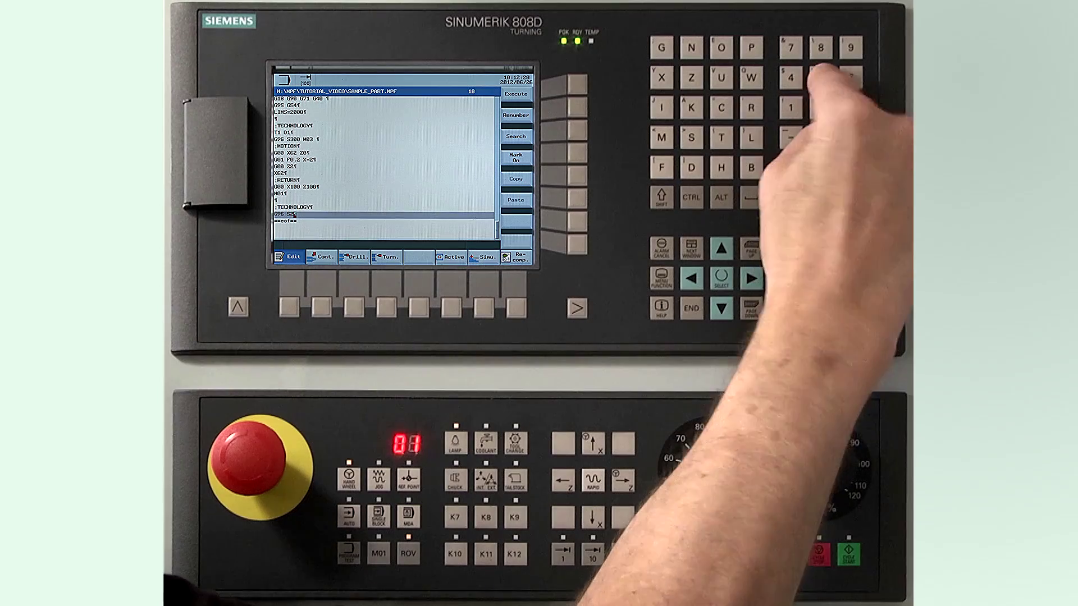
text(50 )
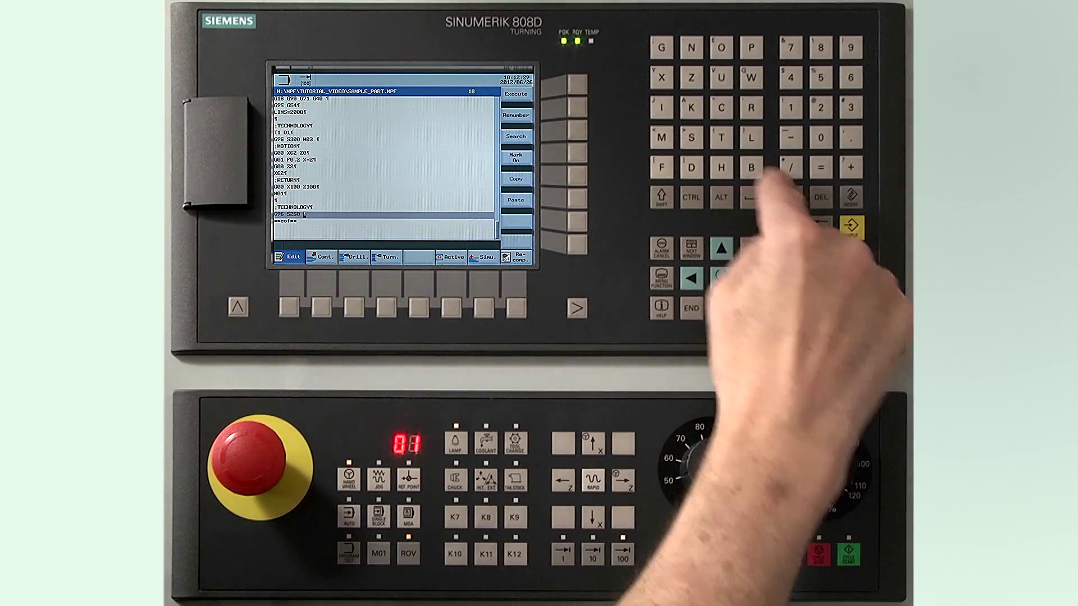
text(M03)
key(Return)
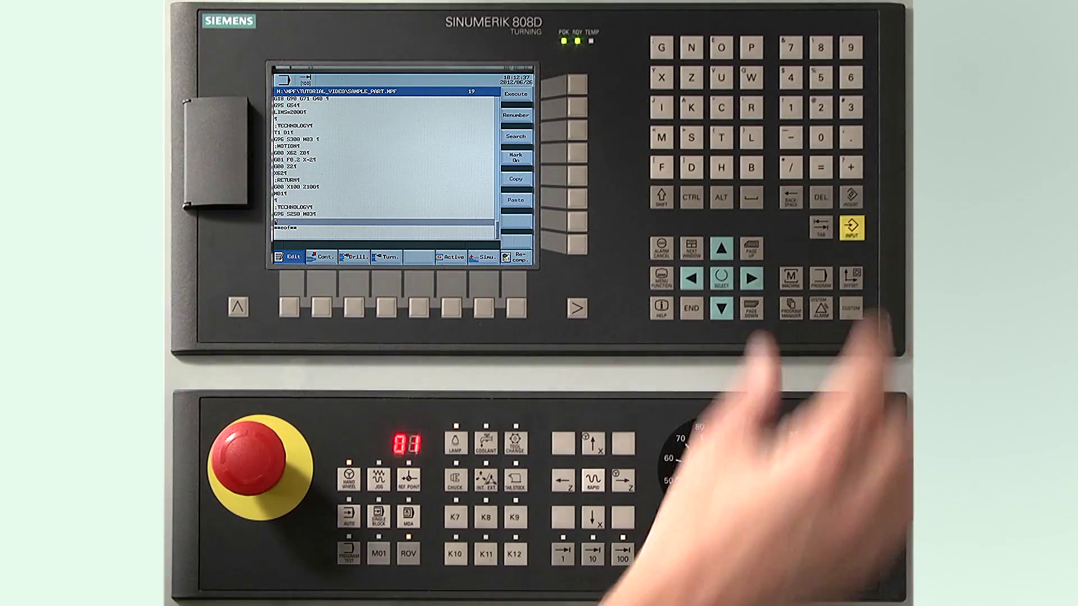
text(;MOT)
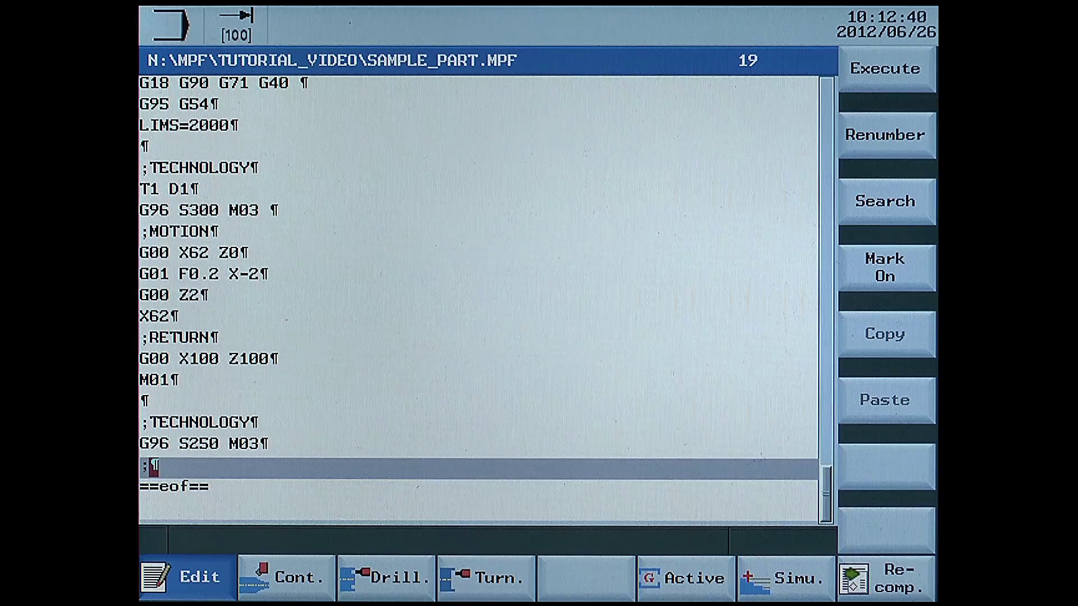
text(ION)
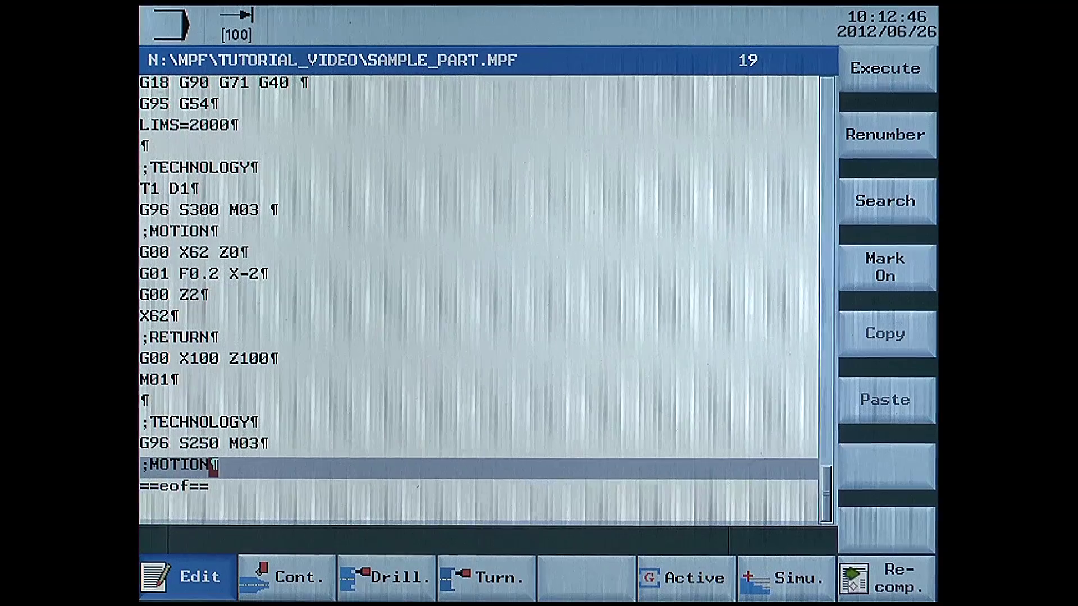
key(Return)
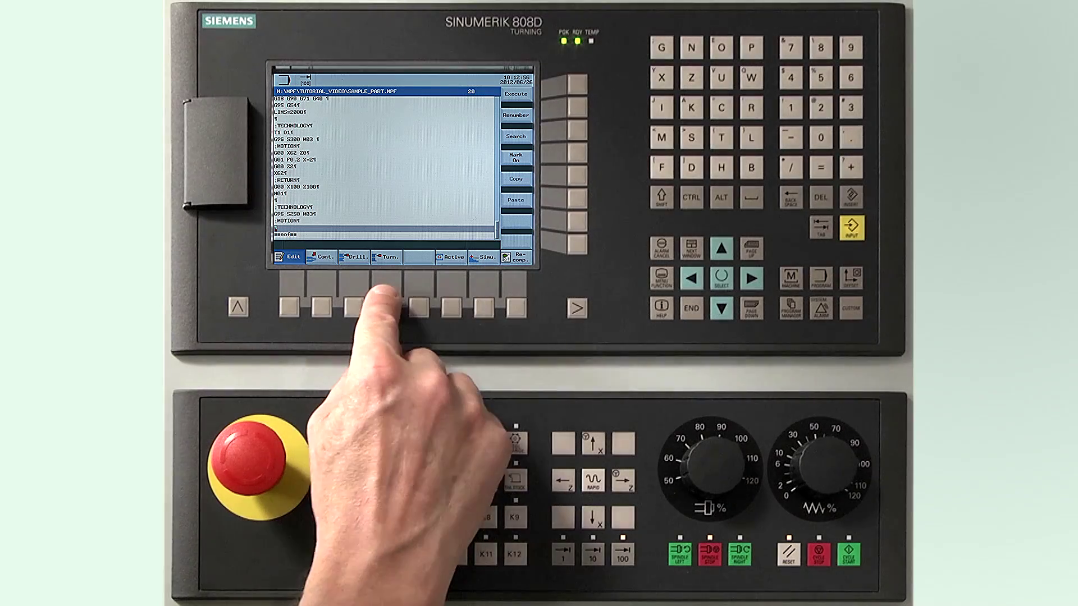
Step: Insert a CYCLE95 stock-removal cycle with NPP set to CONTOUR and attach the contour
click(386, 307)
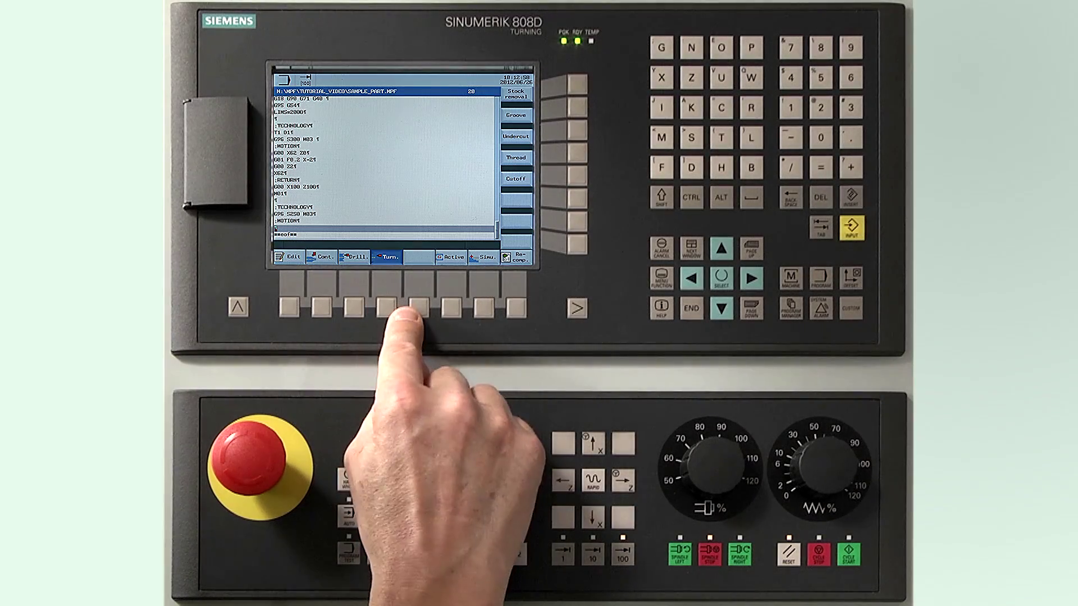
click(577, 84)
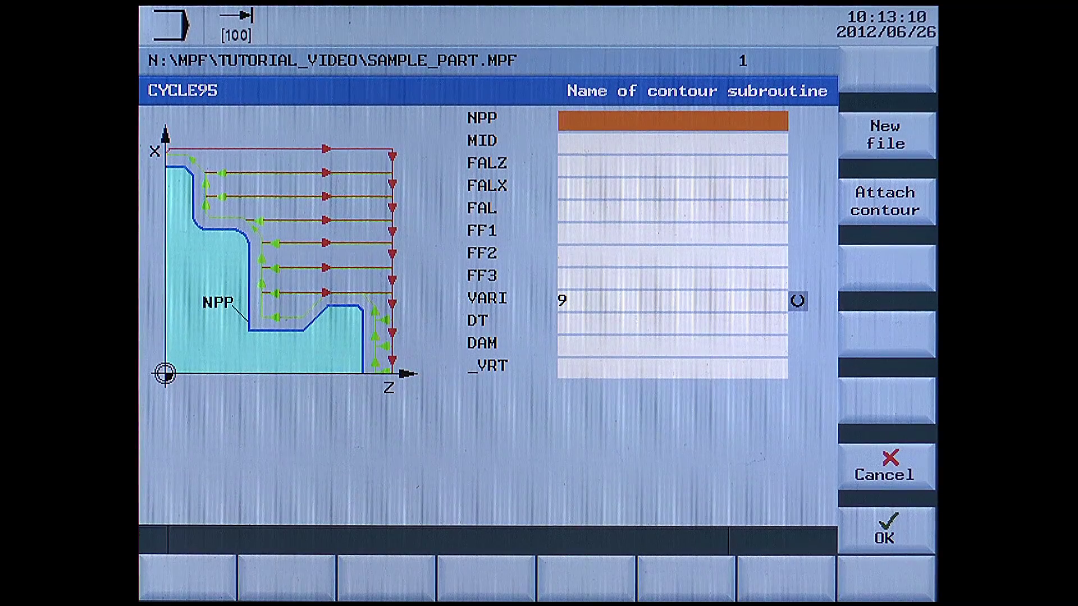
text(CO)
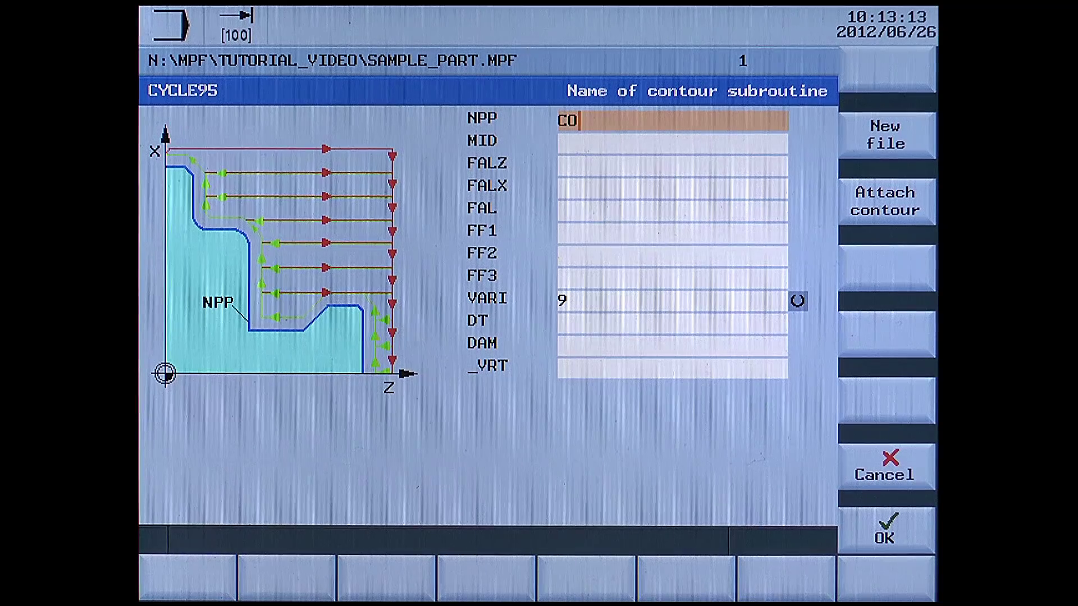
text(NTOU)
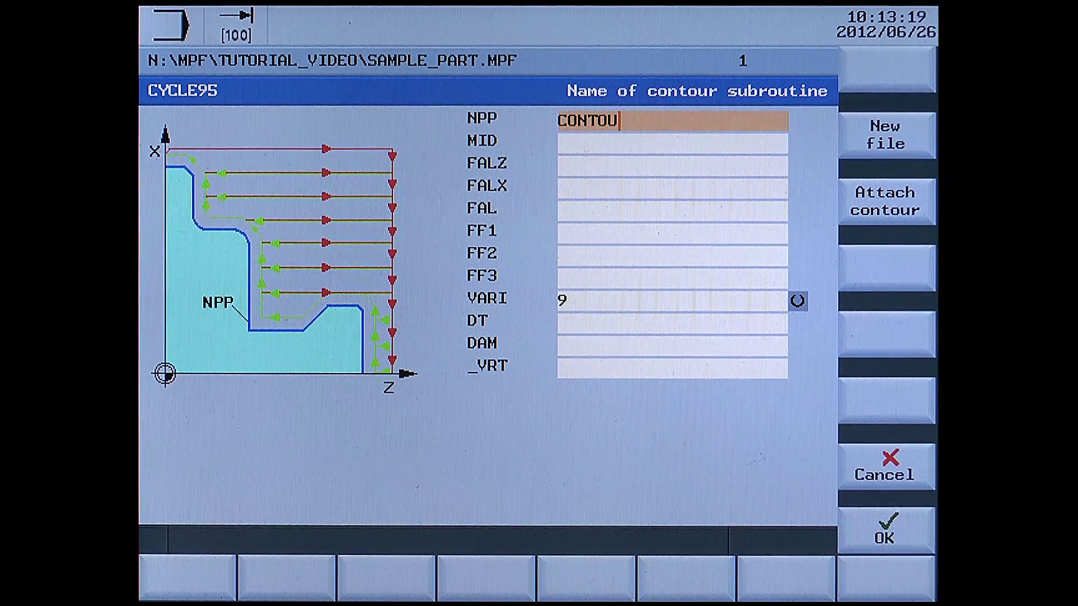
text(R)
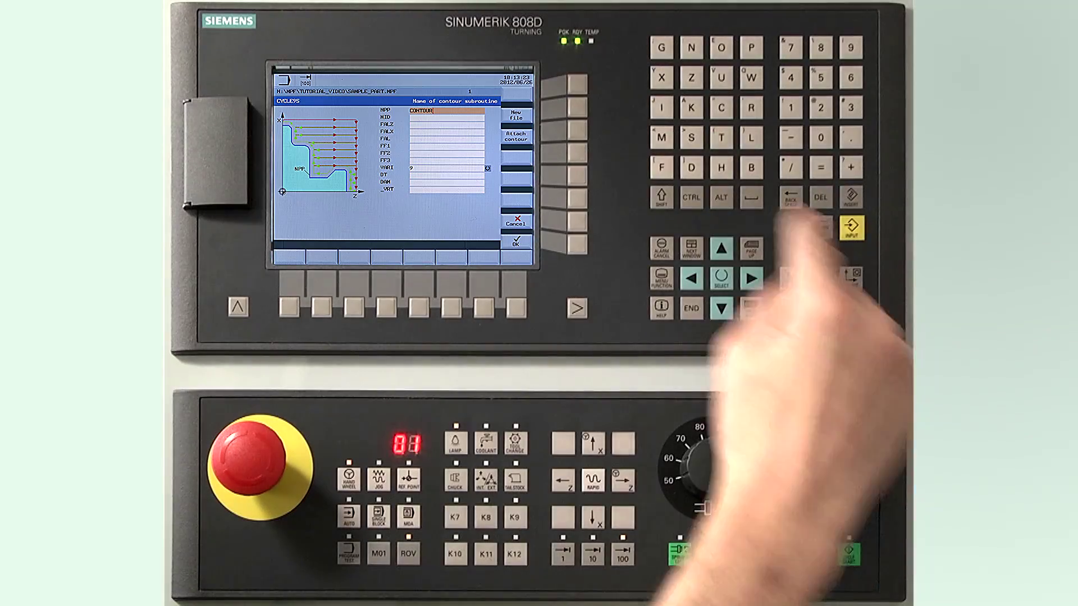
click(576, 130)
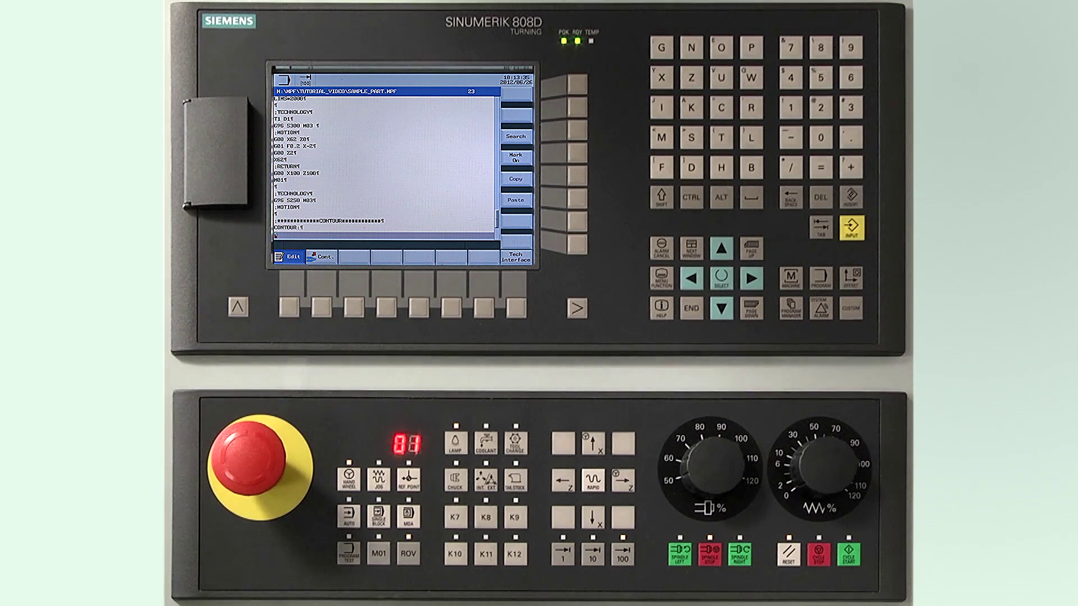
Step: Open the contour editor to show the CONTOUR start-point form
click(321, 306)
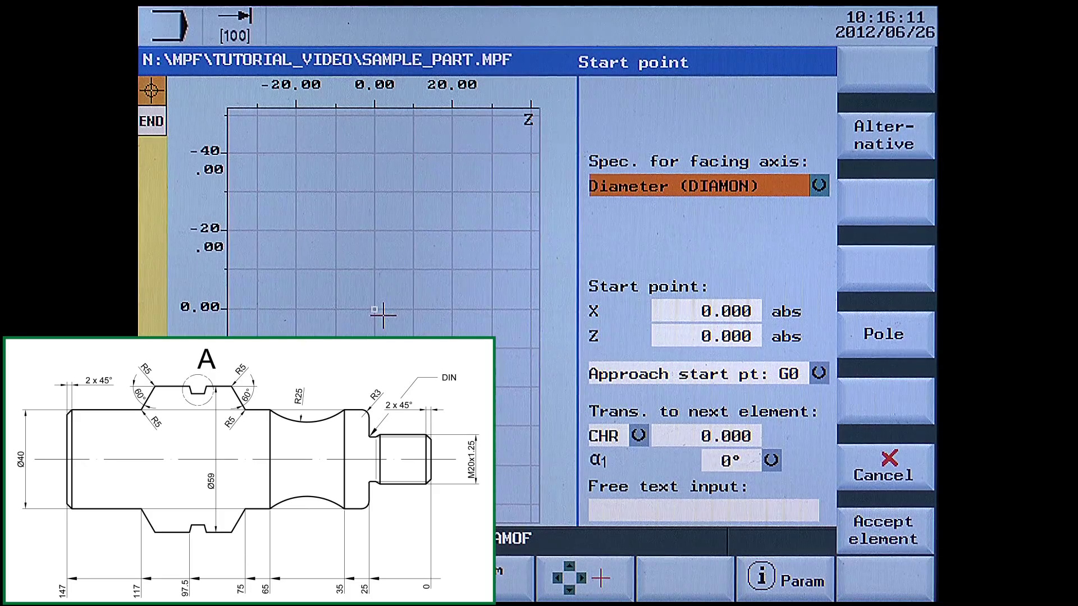
Step: Set the contour start point to X 20, Z 0 with a CHR 2 chamfer at α1 90°
key(Down)
text(20)
key(Return)
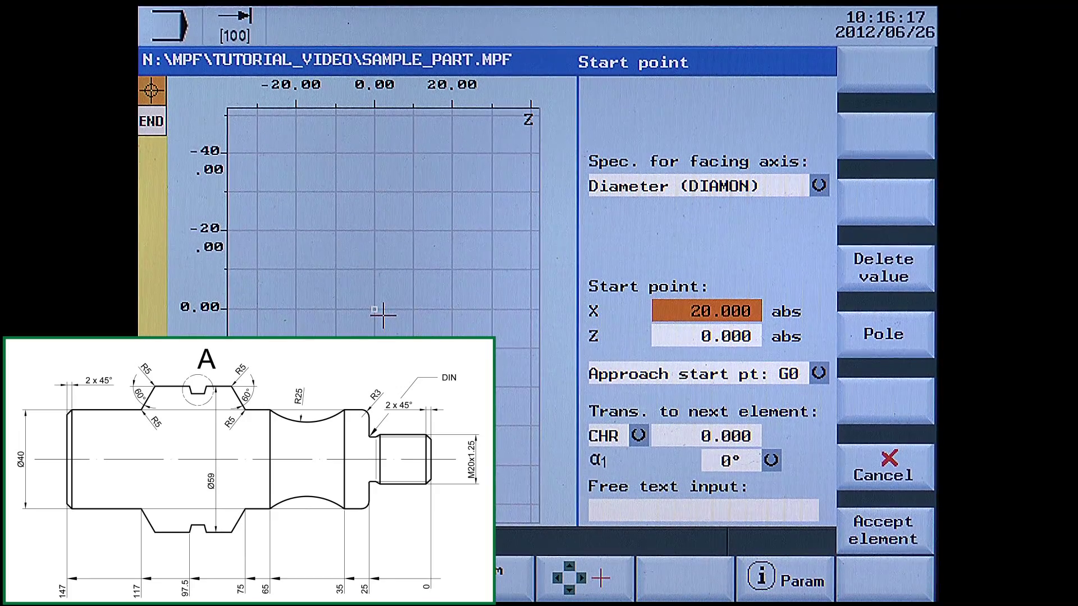
key(Down)
key(Down)
key(Down)
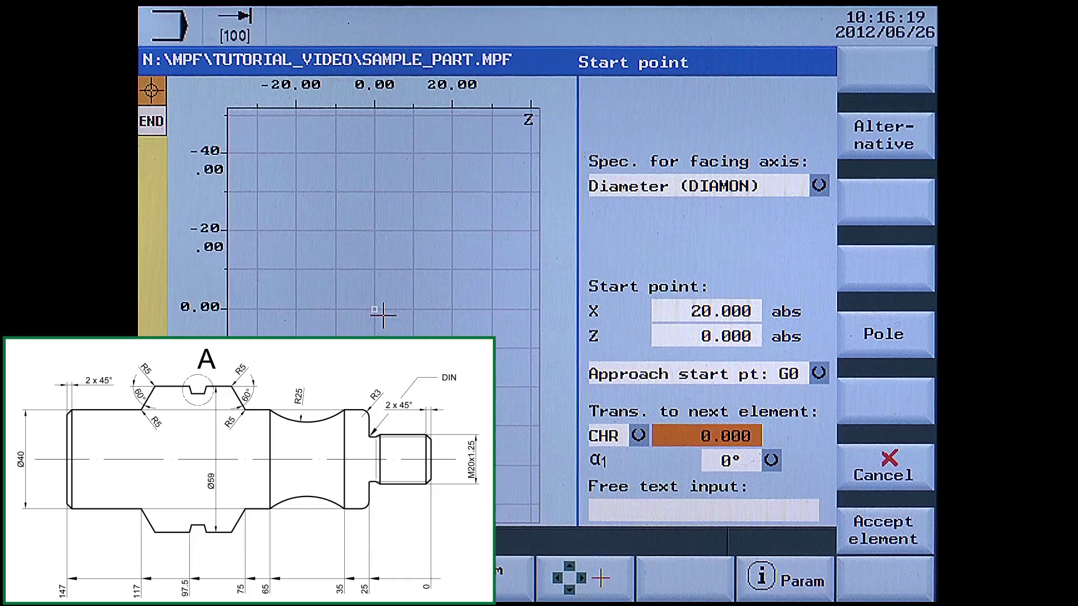
text(2)
key(Return)
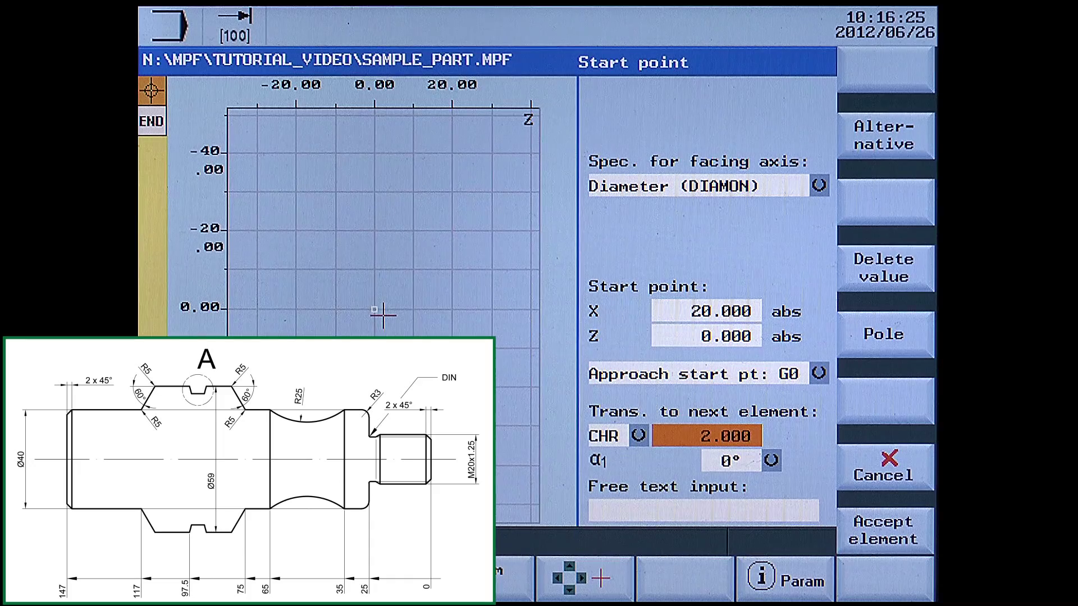
key(Down)
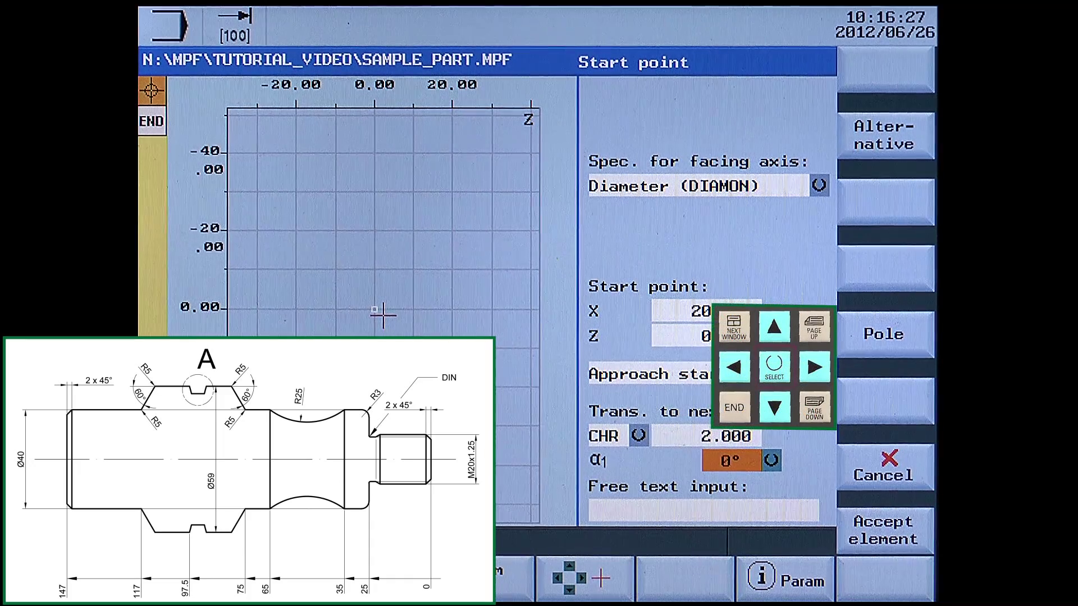
key(space)
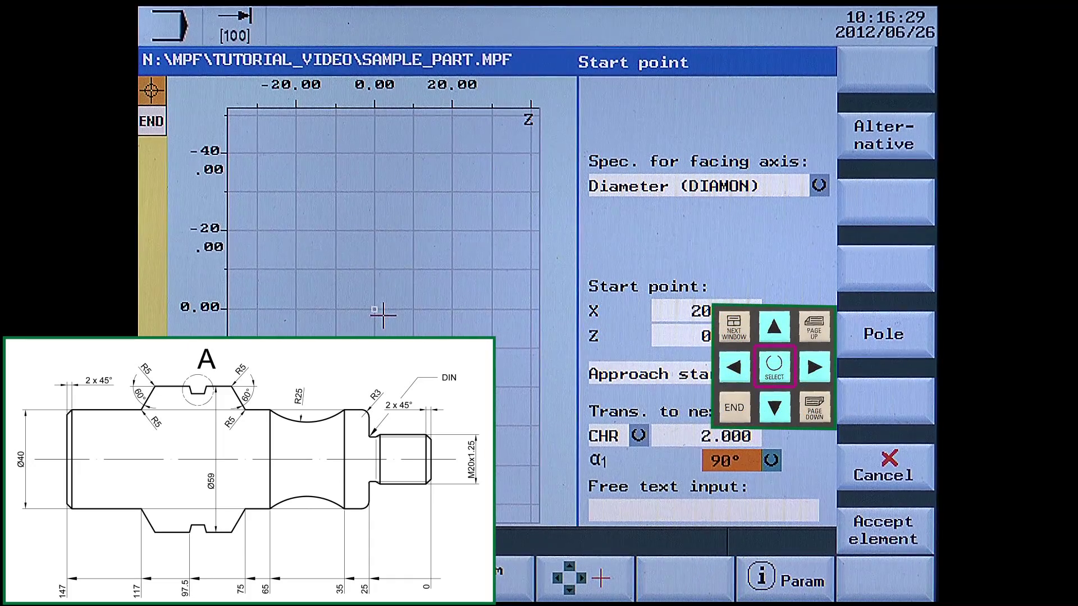
key(shift+F8)
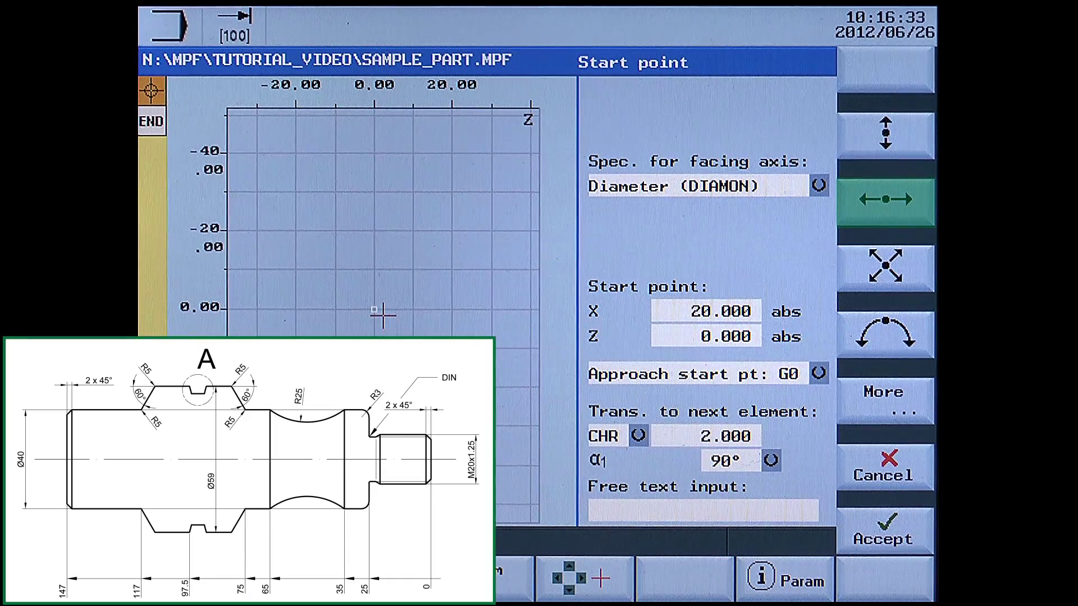
Step: Add a horizontal line to Z -25 with an undercut as its end transition
key(shift+F3)
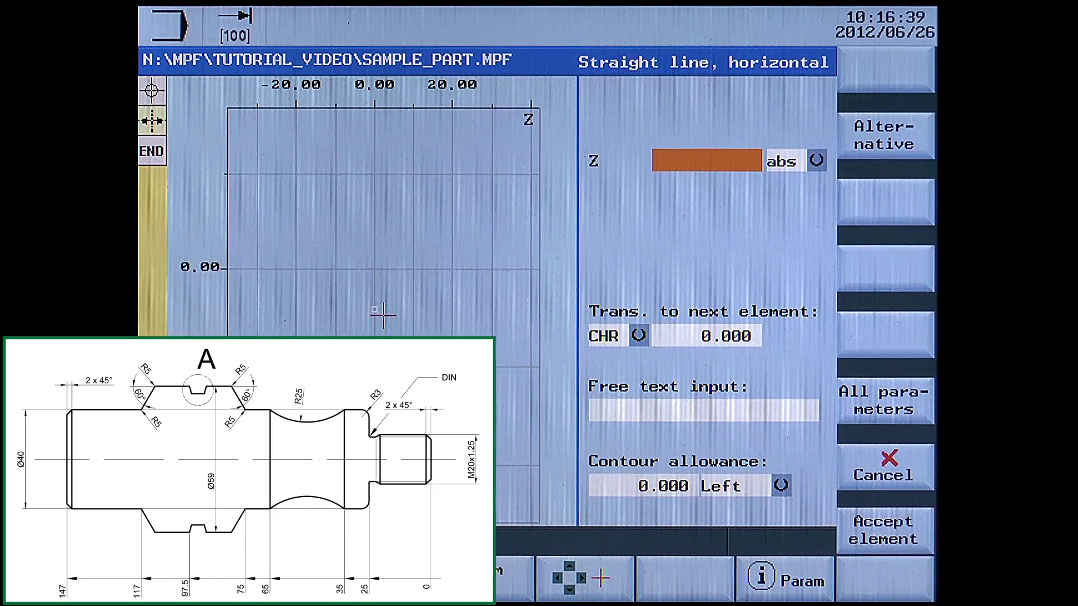
text(-25)
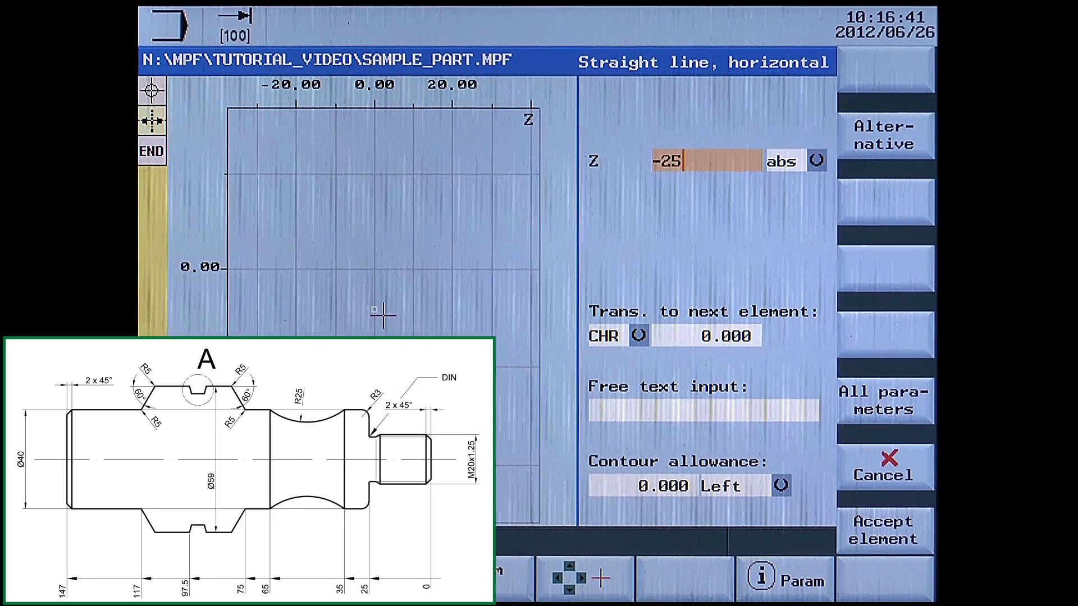
key(Return)
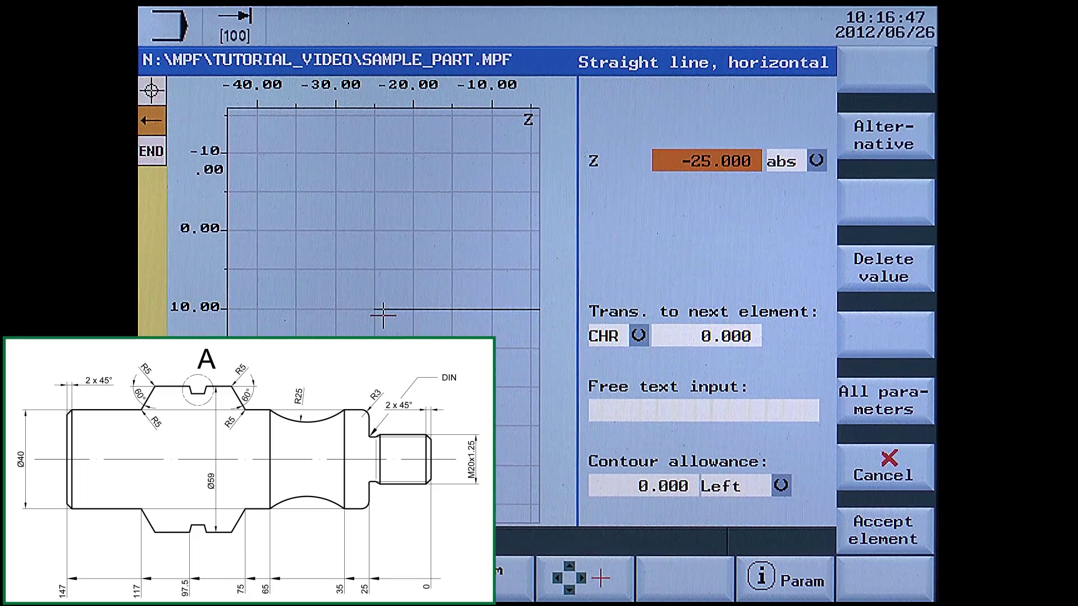
key(Down)
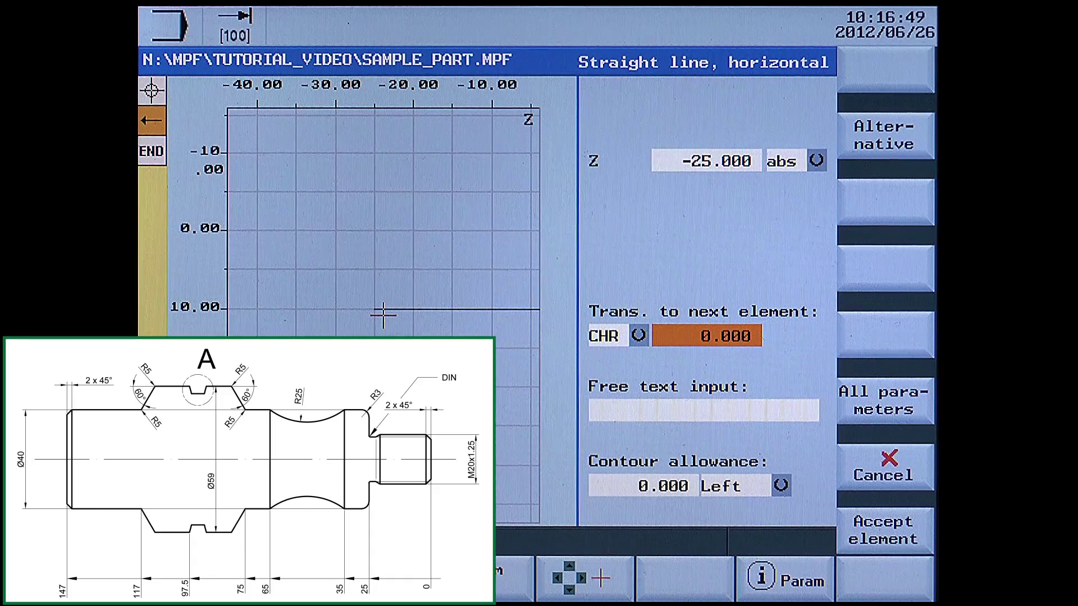
key(Left)
key(Select)
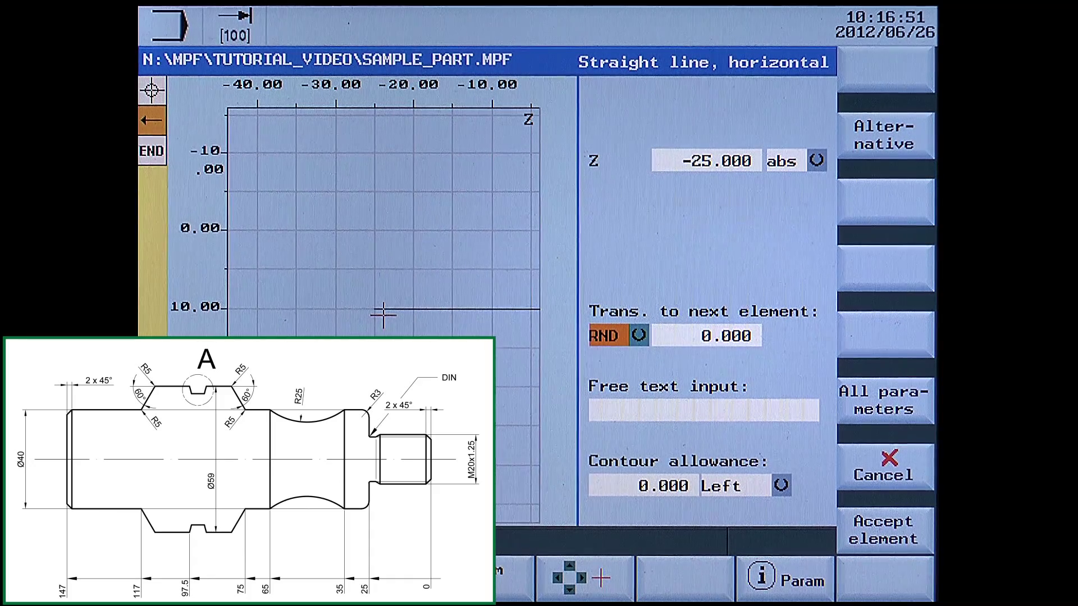
key(space)
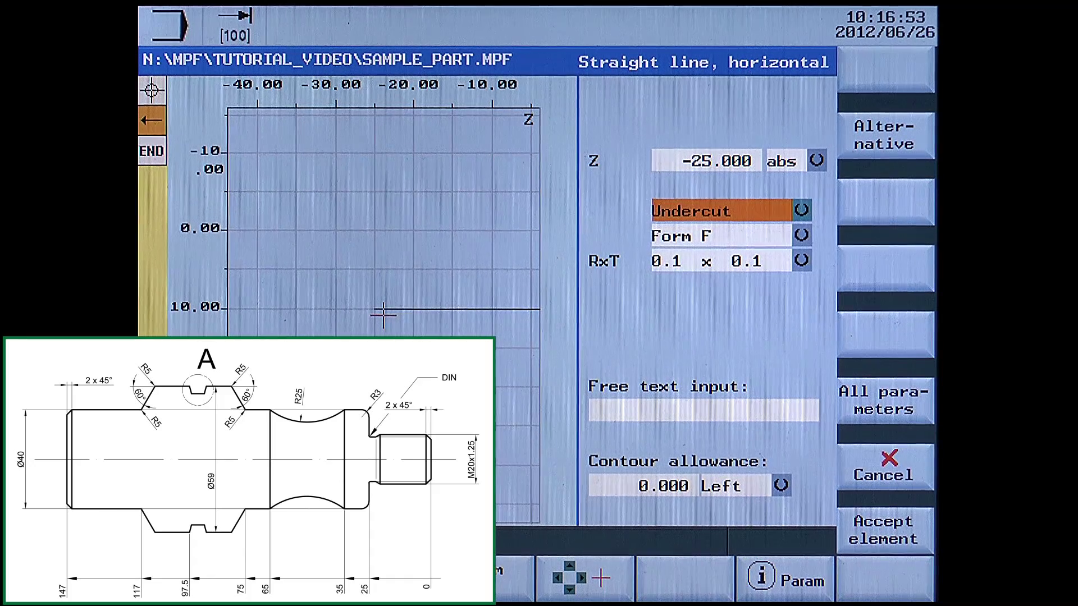
Step: Make the undercut a DIN thread undercut with pitch 1.25 and angle 30°, and accept the line
key(Down)
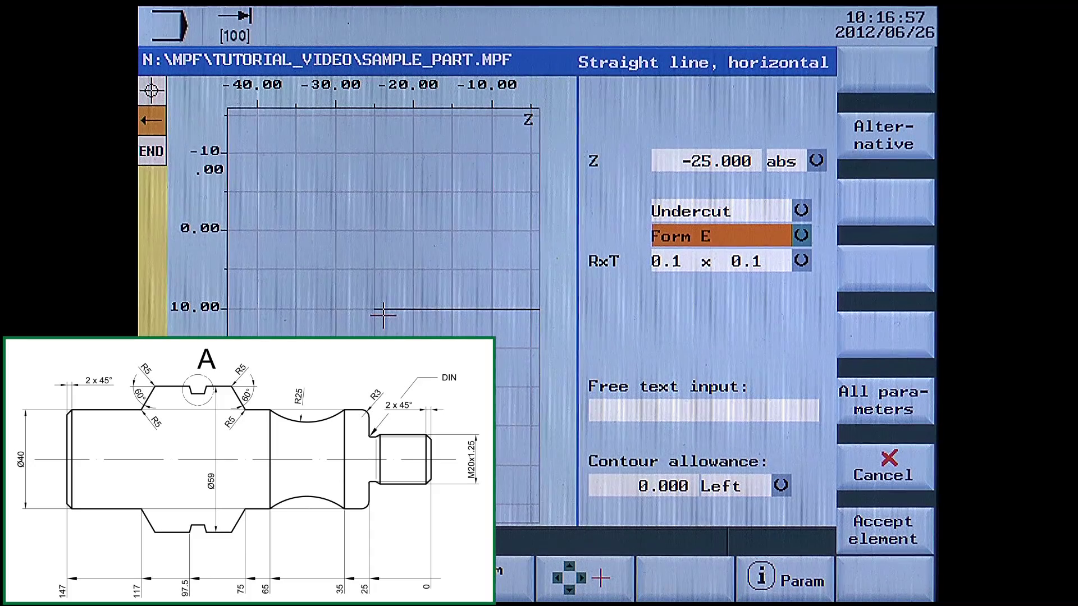
key(space)
key(Down)
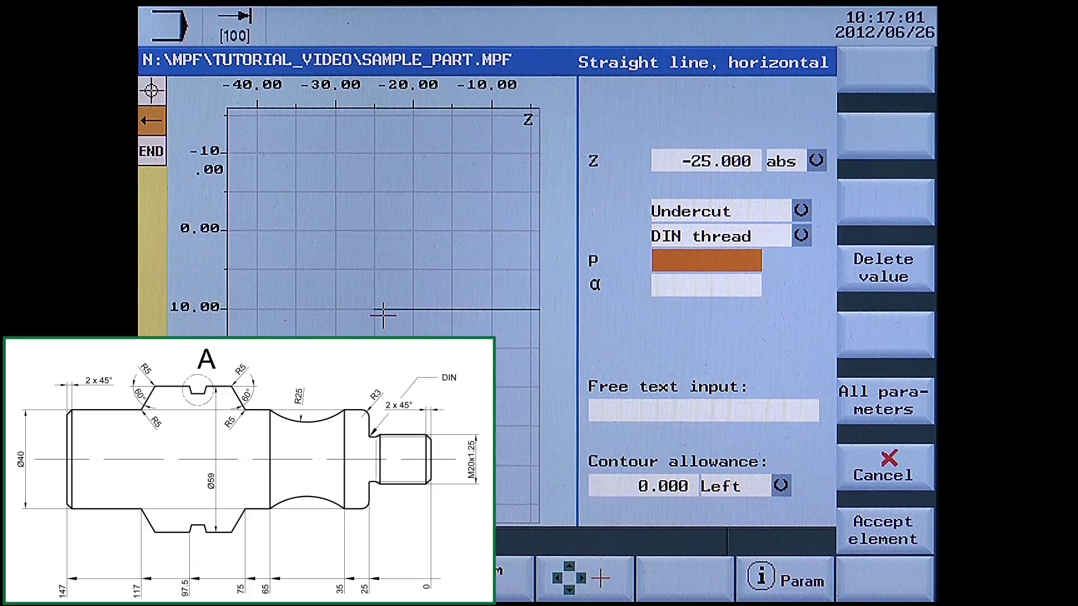
text(1.25)
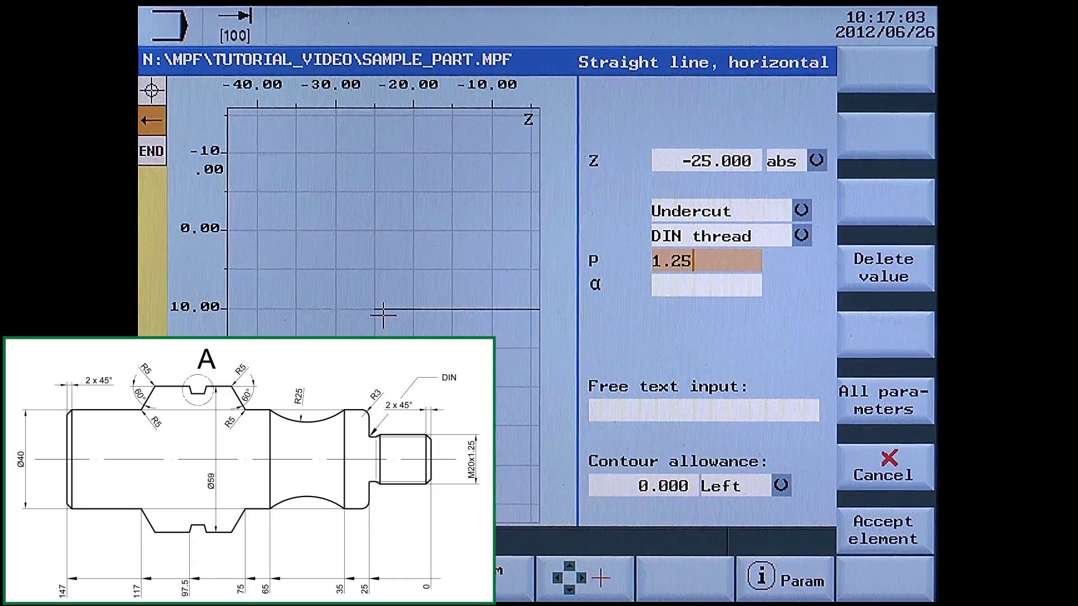
key(Return)
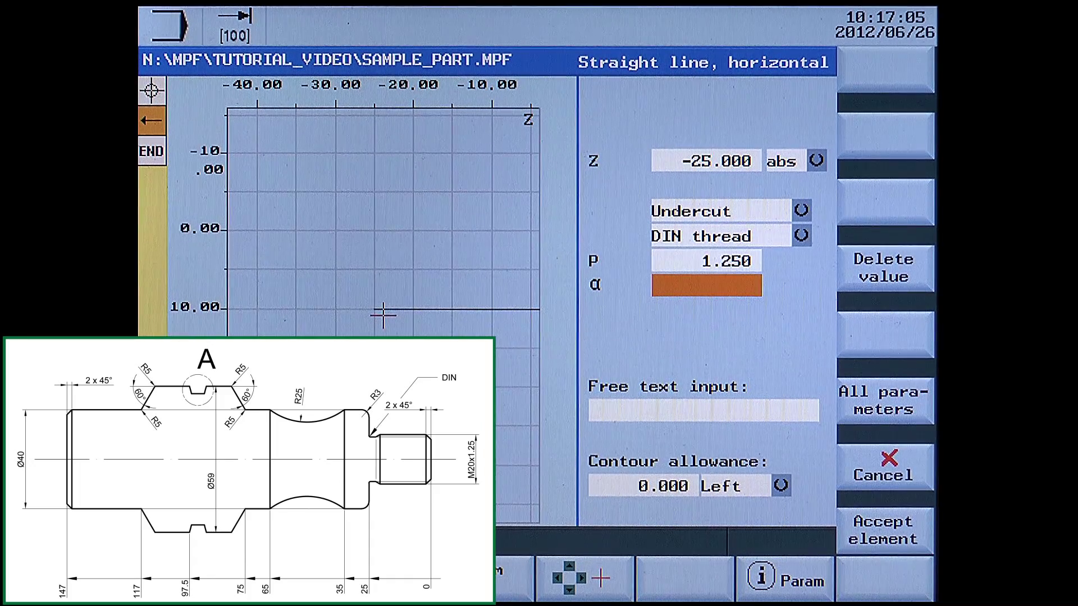
text(30)
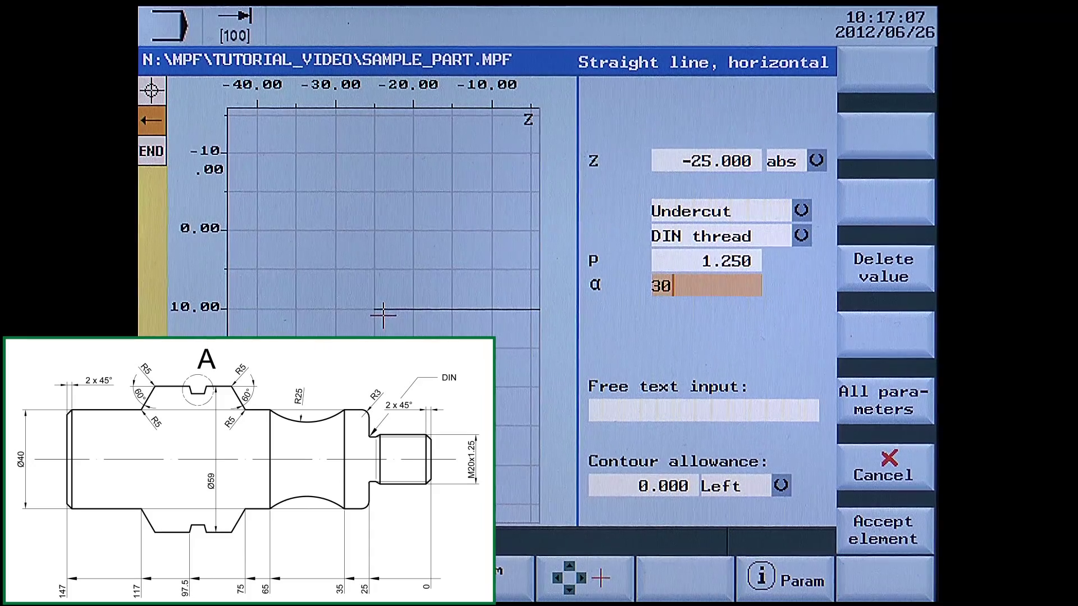
key(Return)
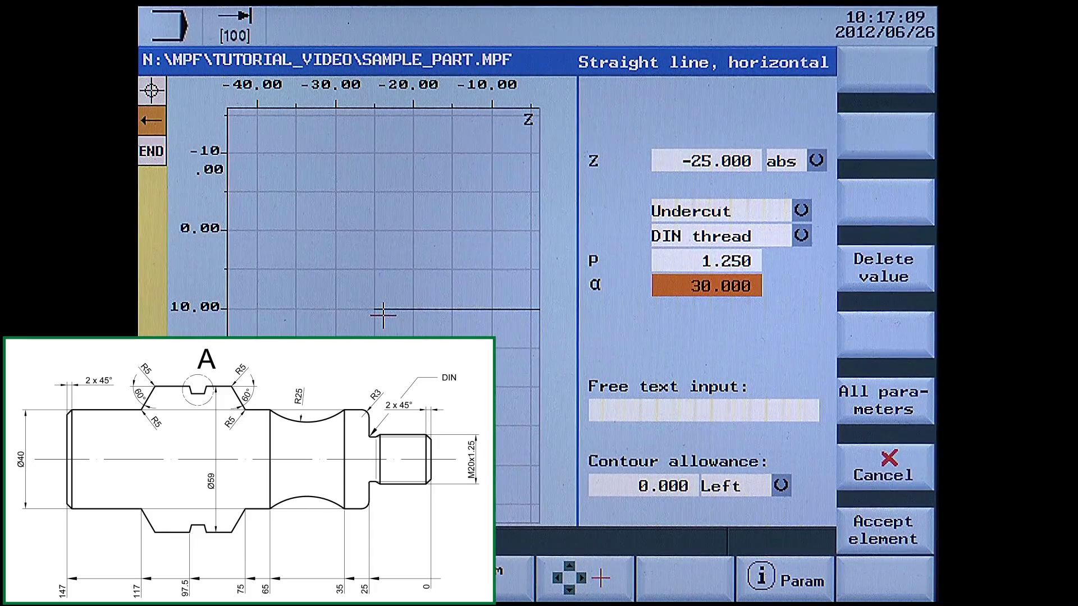
key(shift+F8)
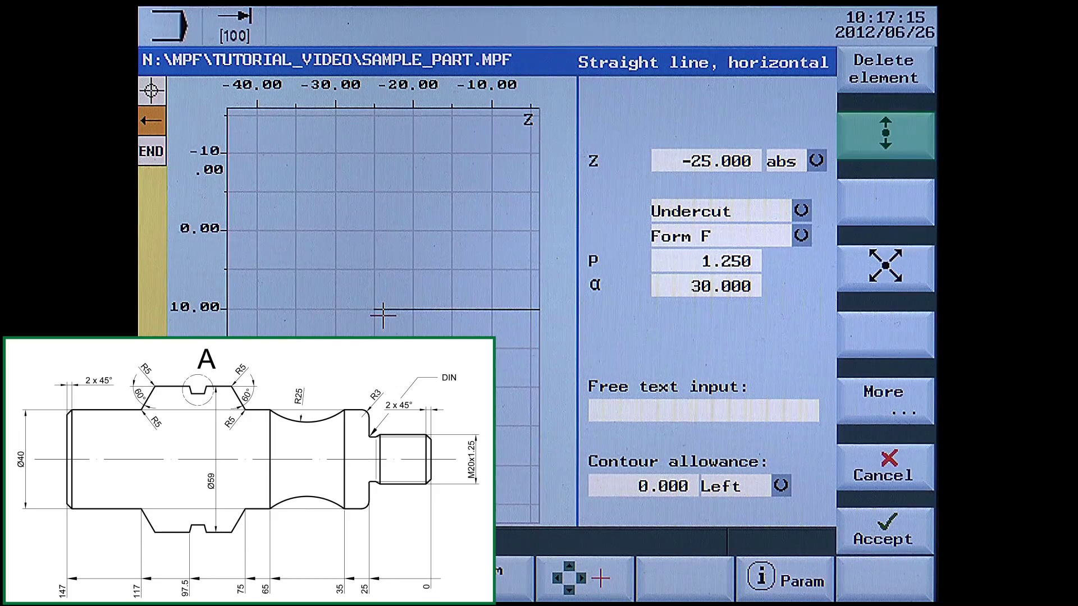
key(shift+F2)
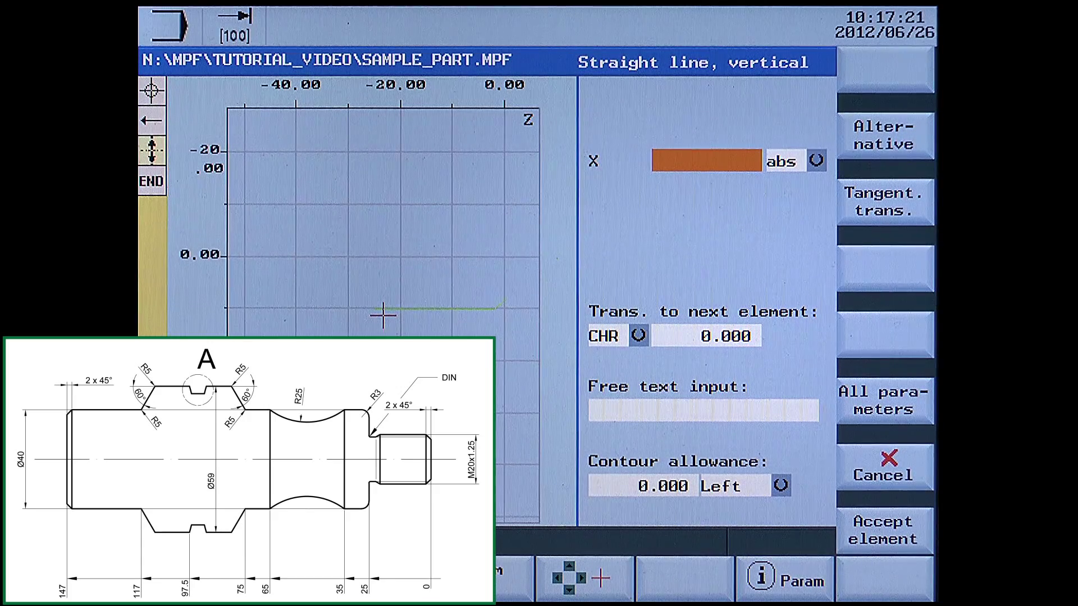
Step: Add a vertical line up to X 40 ending in an RND 3 rounding
text(40)
key(Return)
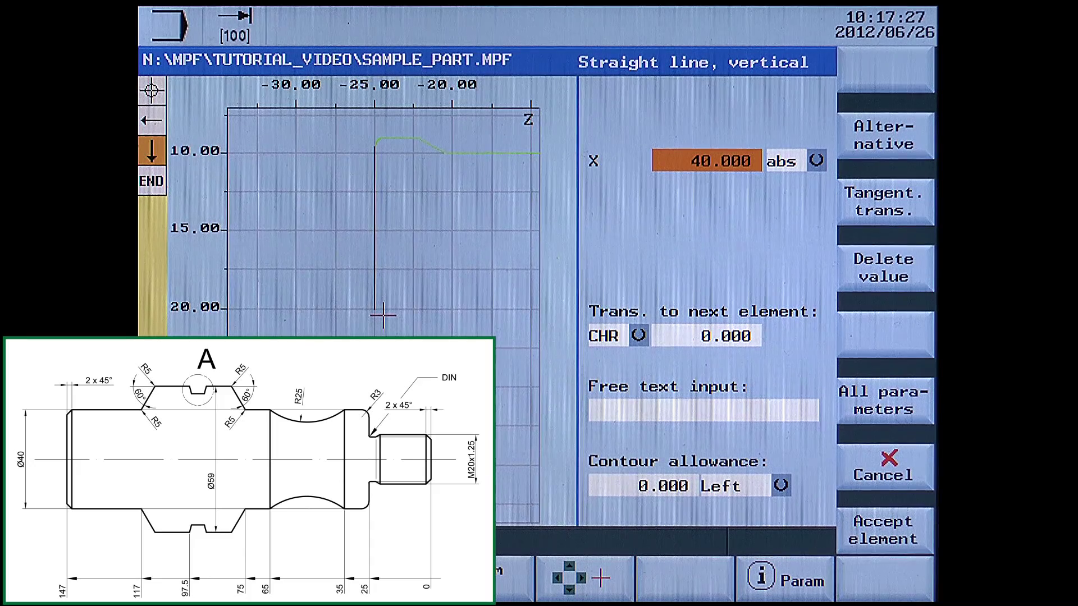
key(Down)
key(Left)
key(space)
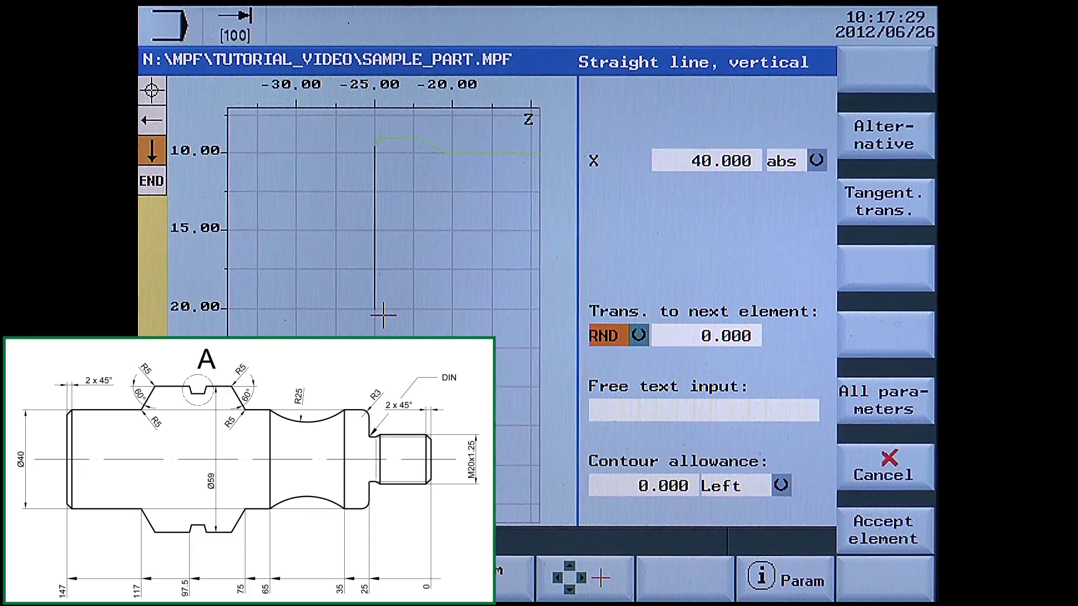
key(Right)
text(3)
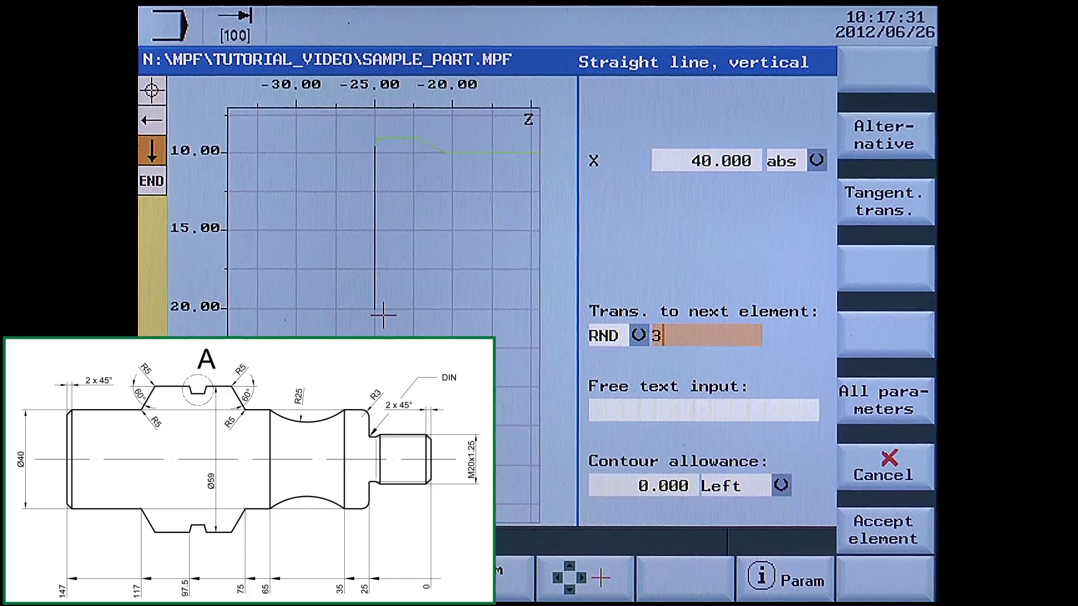
key(Return)
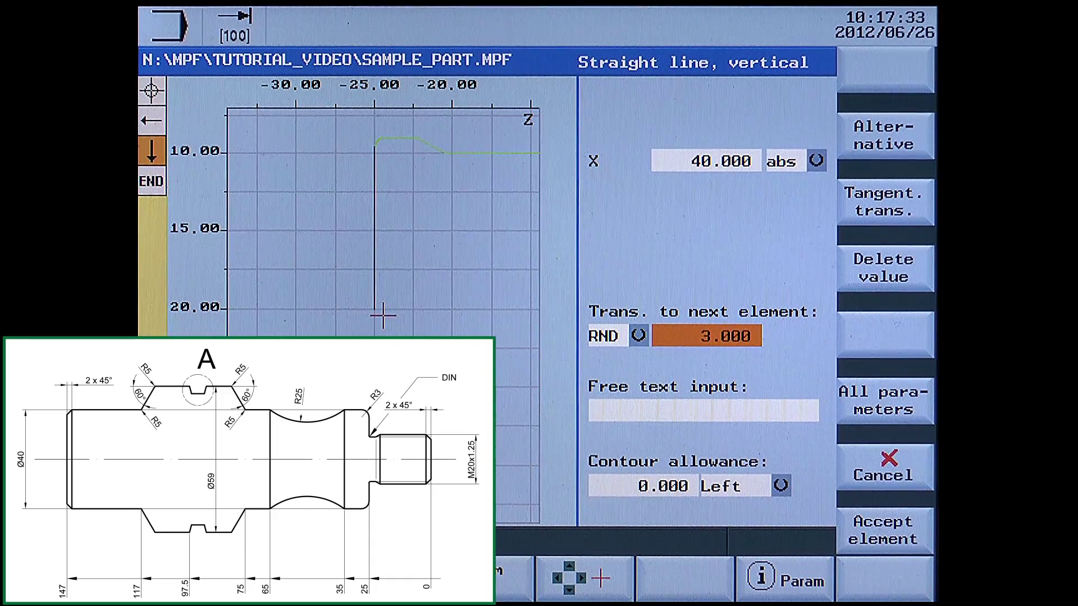
key(shift+F8)
key(shift+F3)
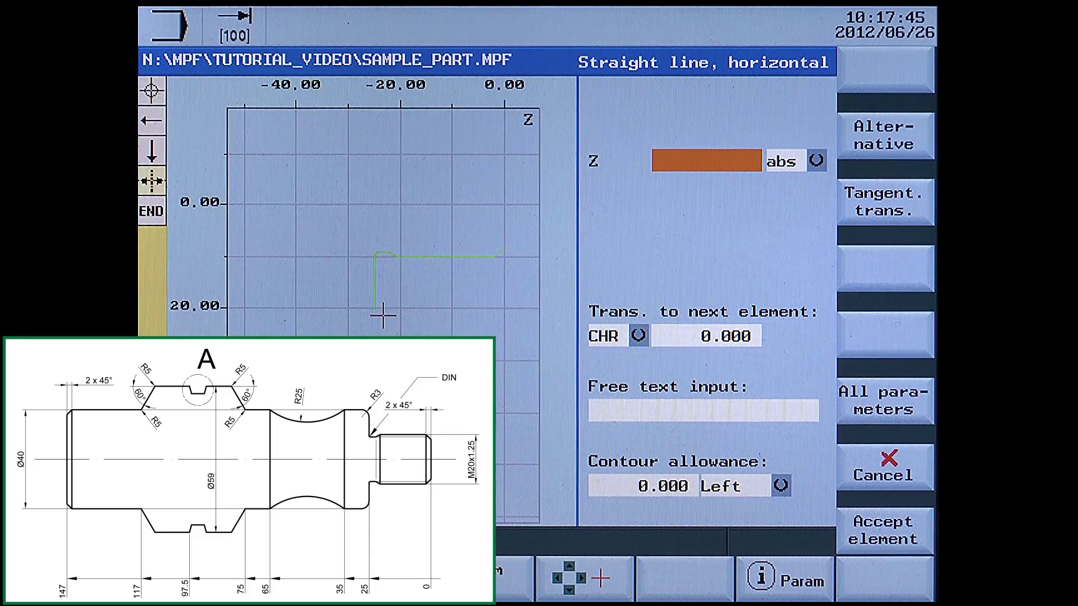
Step: Add and accept a horizontal line ending at Z -35
text(-35)
key(Return)
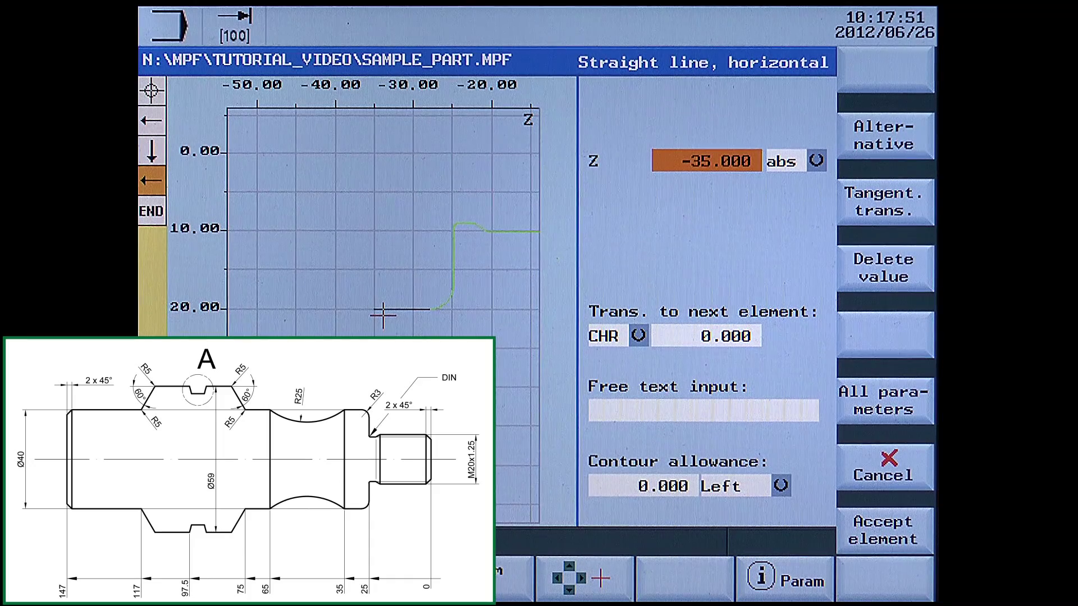
key(shift+F8)
key(shift+F5)
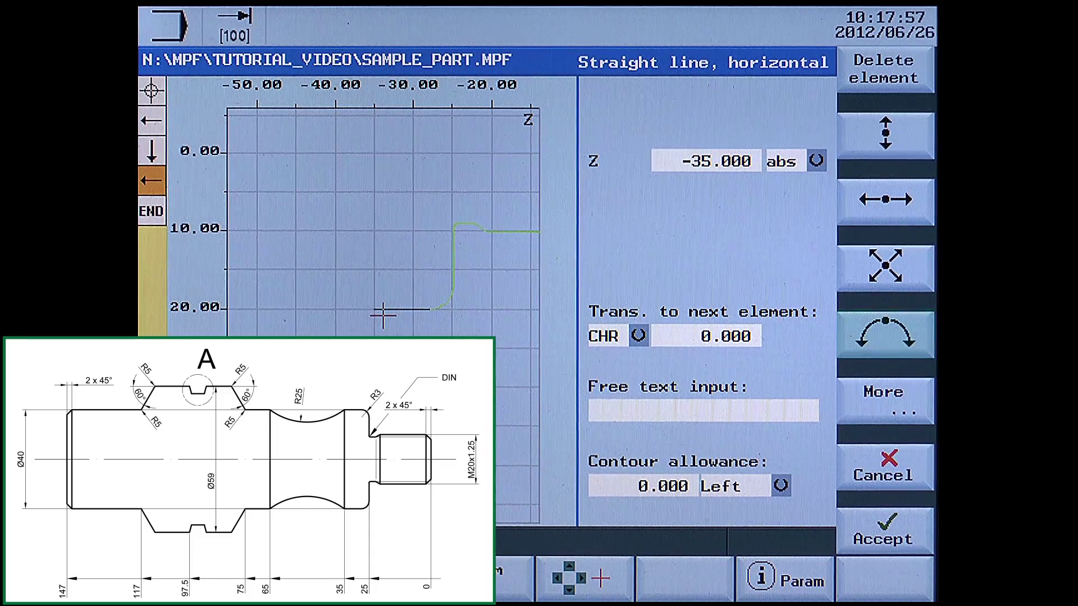
key(shift+F5)
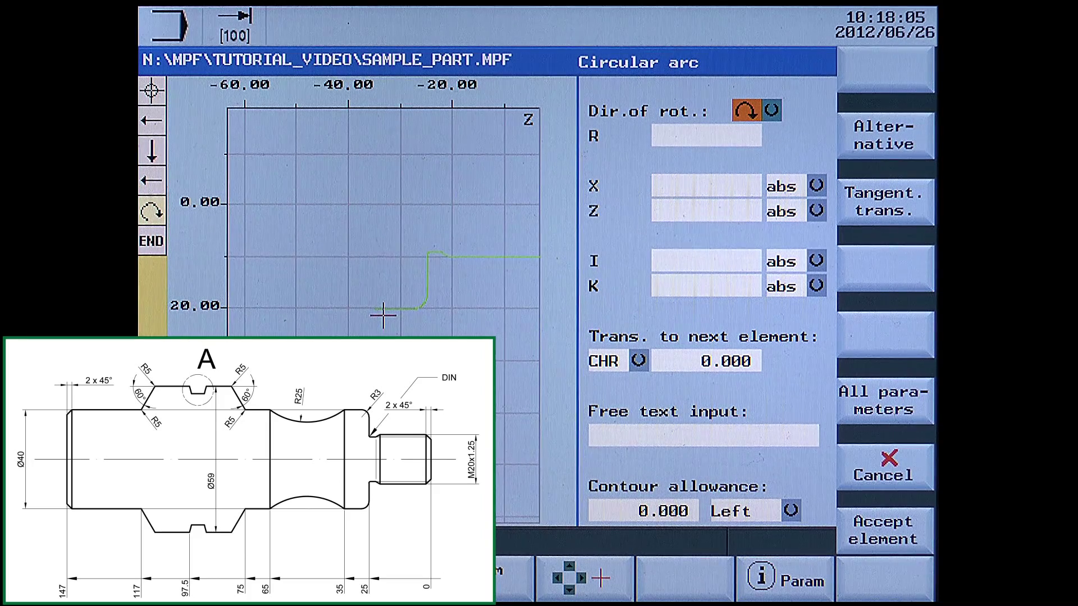
Step: Add an R 25 arc ending at X 40, Z -65, picking the correct arc solution
key(Down)
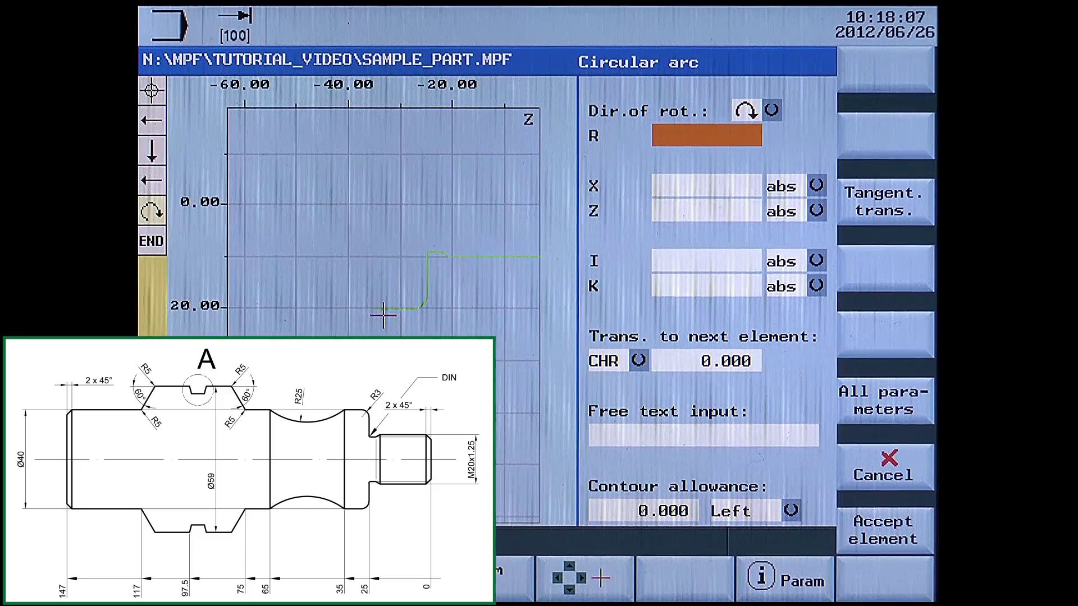
text(25)
key(Return)
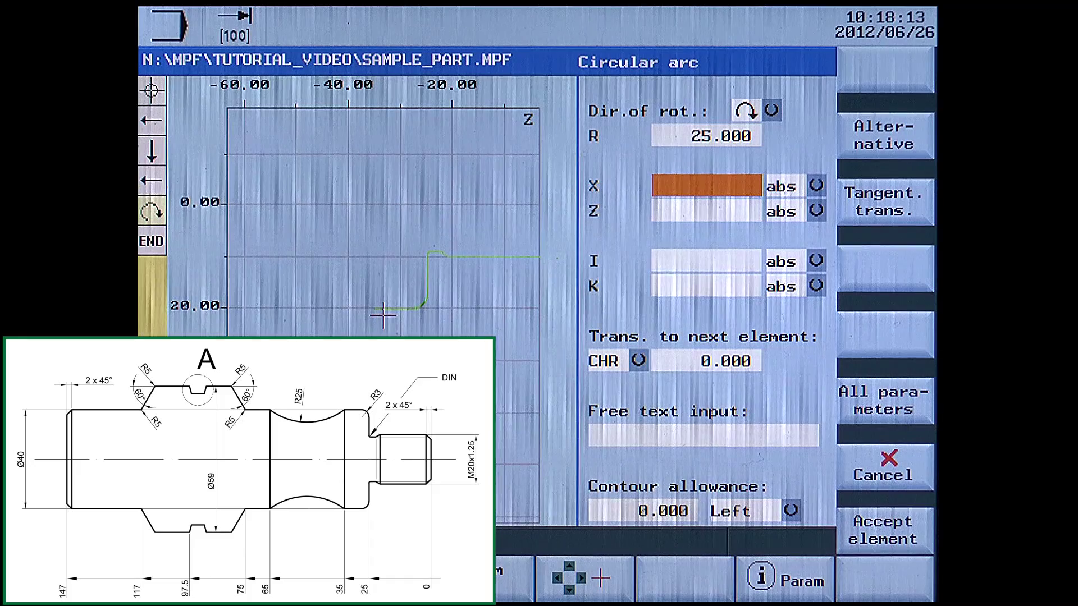
text(40)
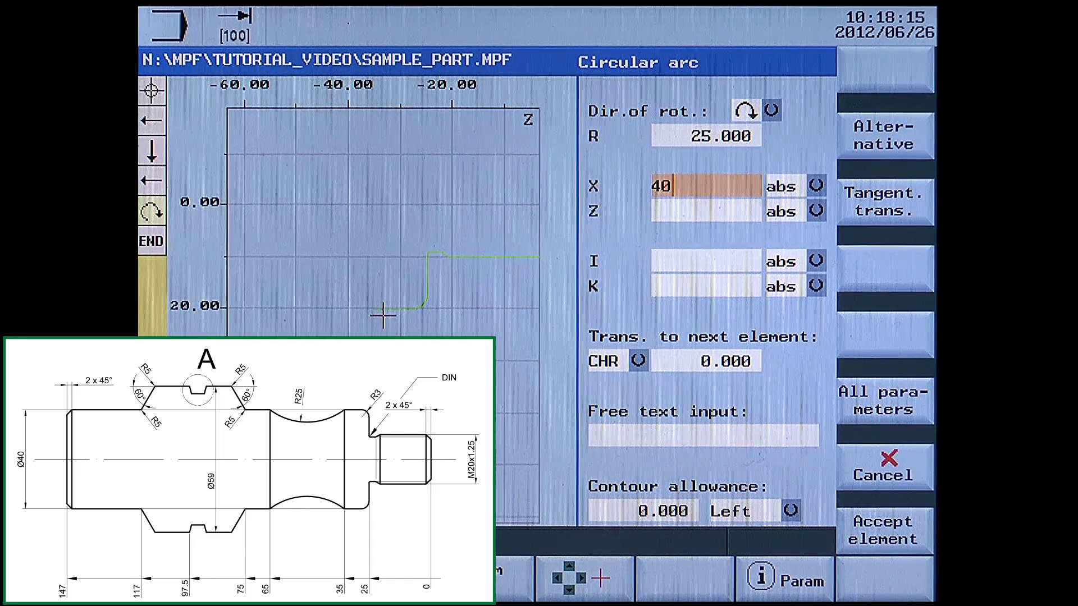
key(Return)
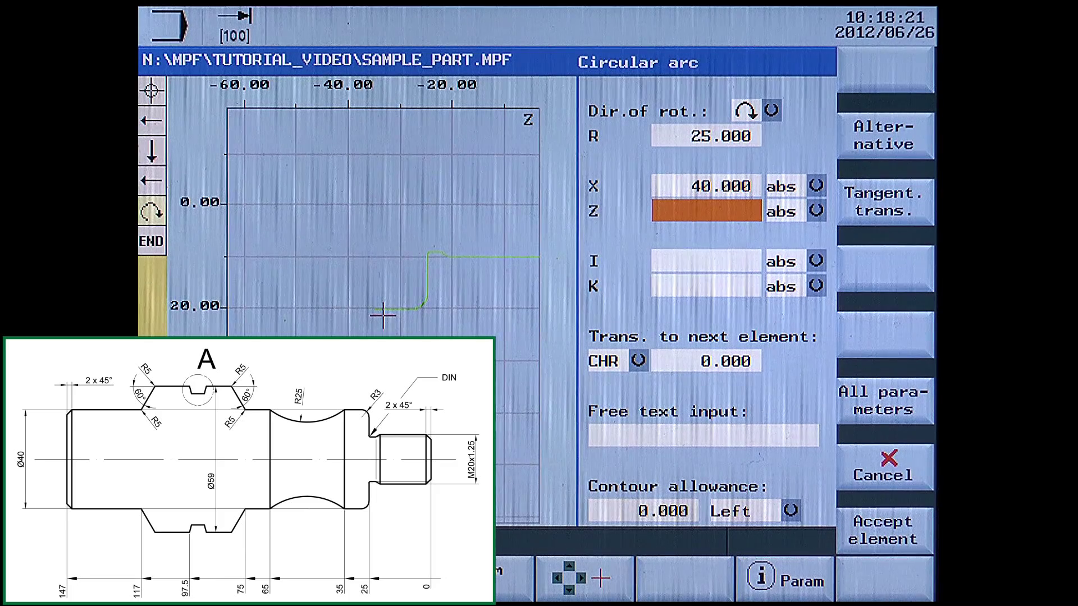
text(-65)
key(Return)
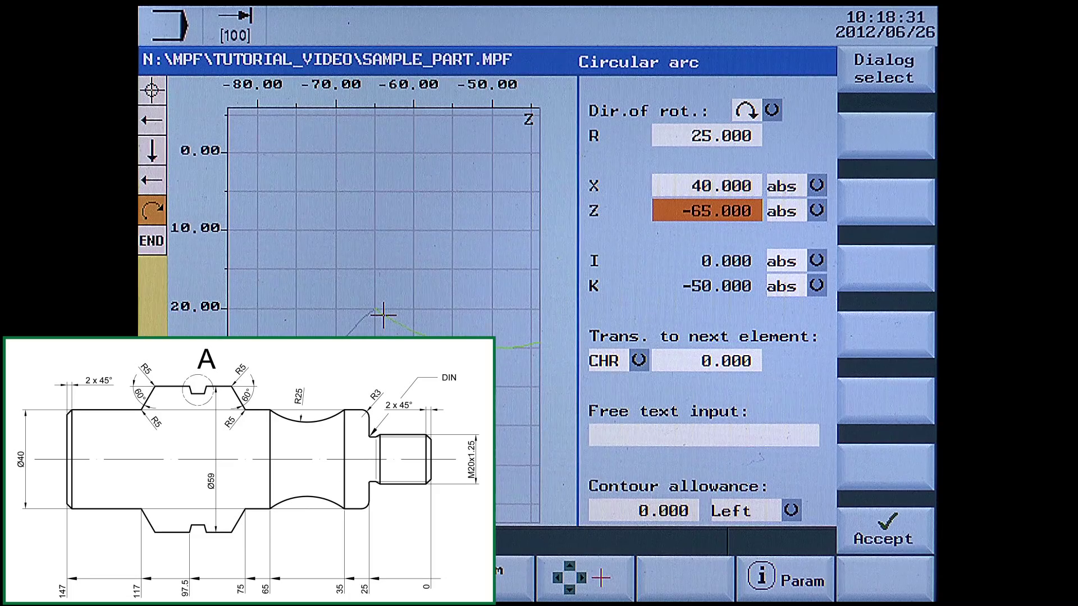
key(shift+F1)
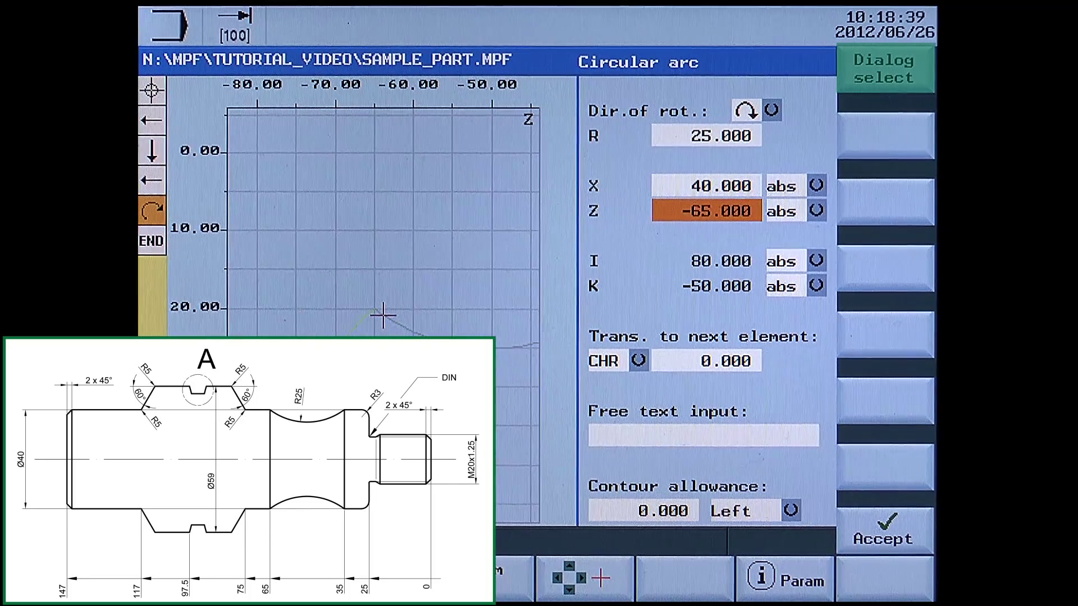
key(shift+F1)
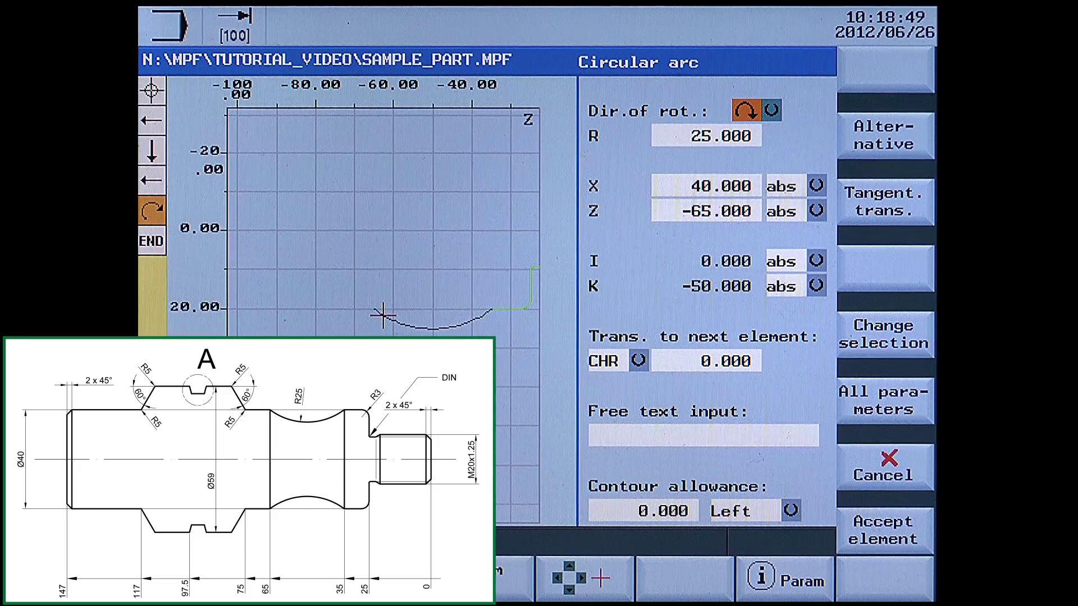
key(shift+F8)
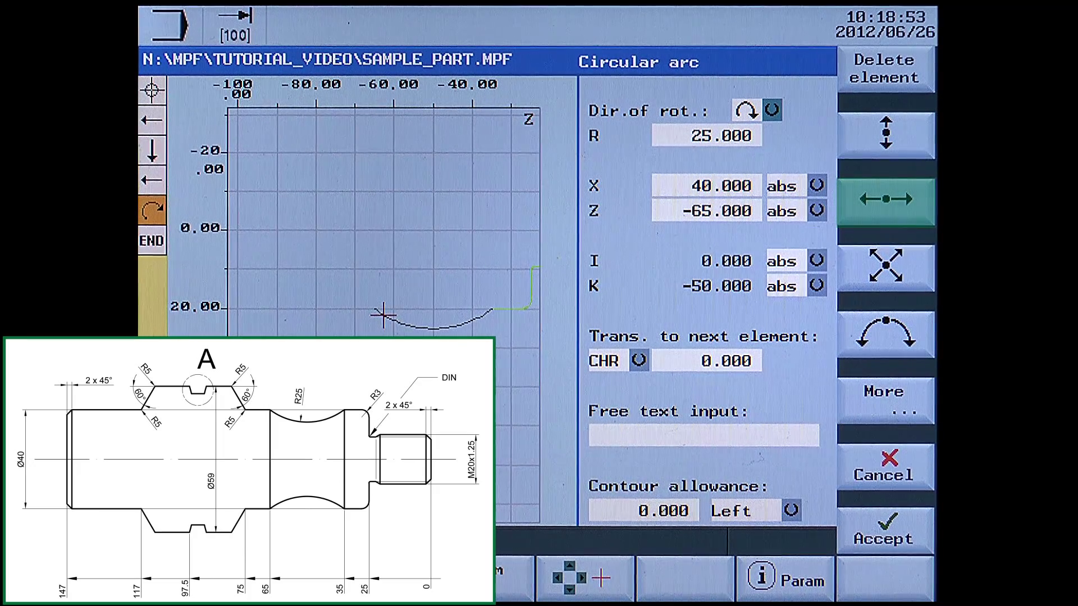
key(shift+F3)
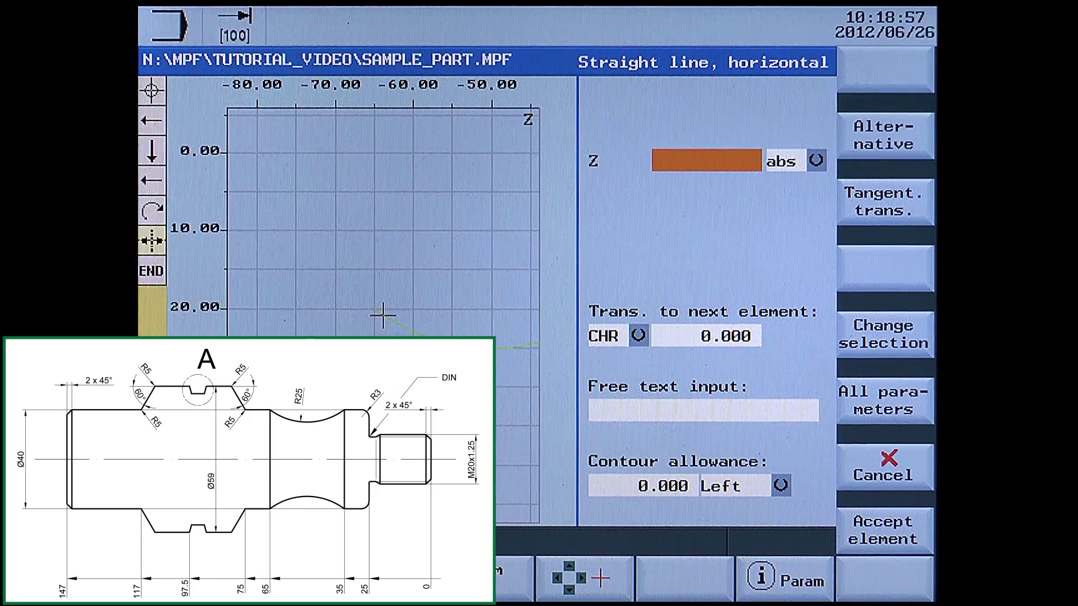
Step: Add a horizontal line to Z -75 ending in an RND 5 rounding
text(-75)
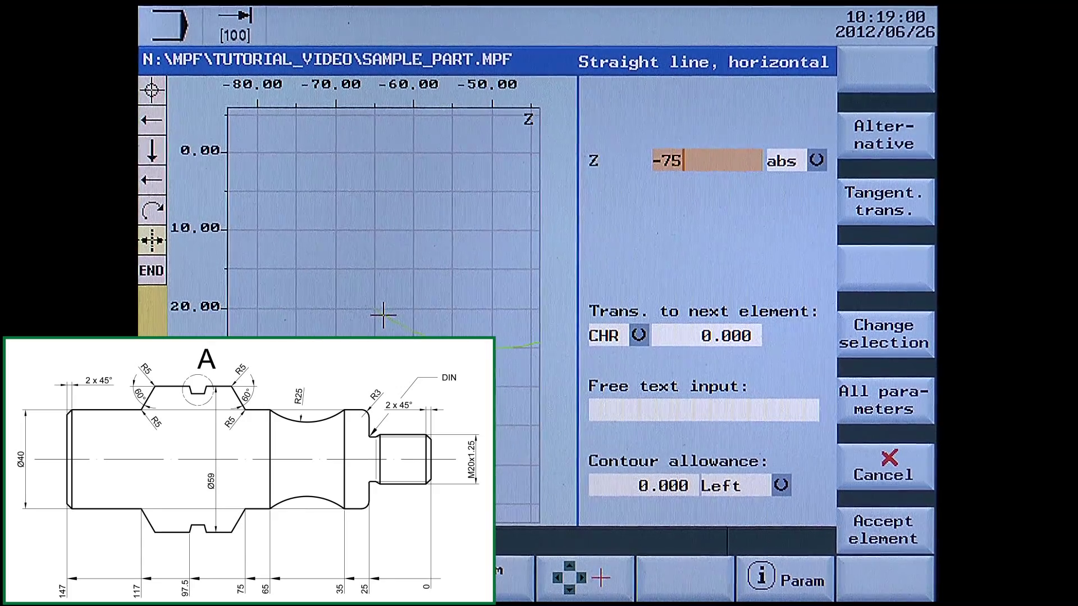
key(Return)
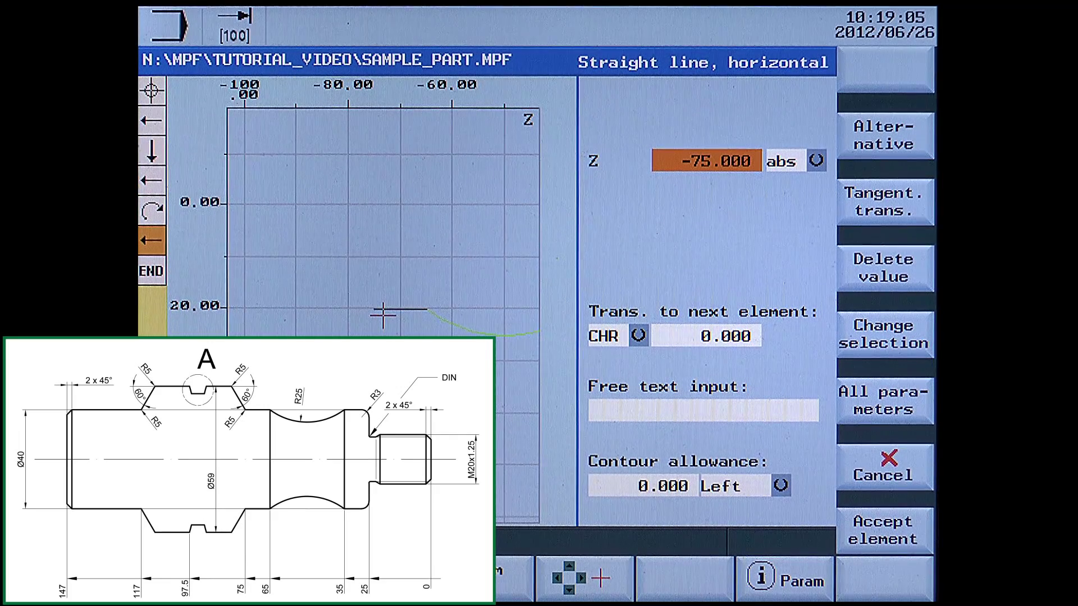
key(Down)
key(Left)
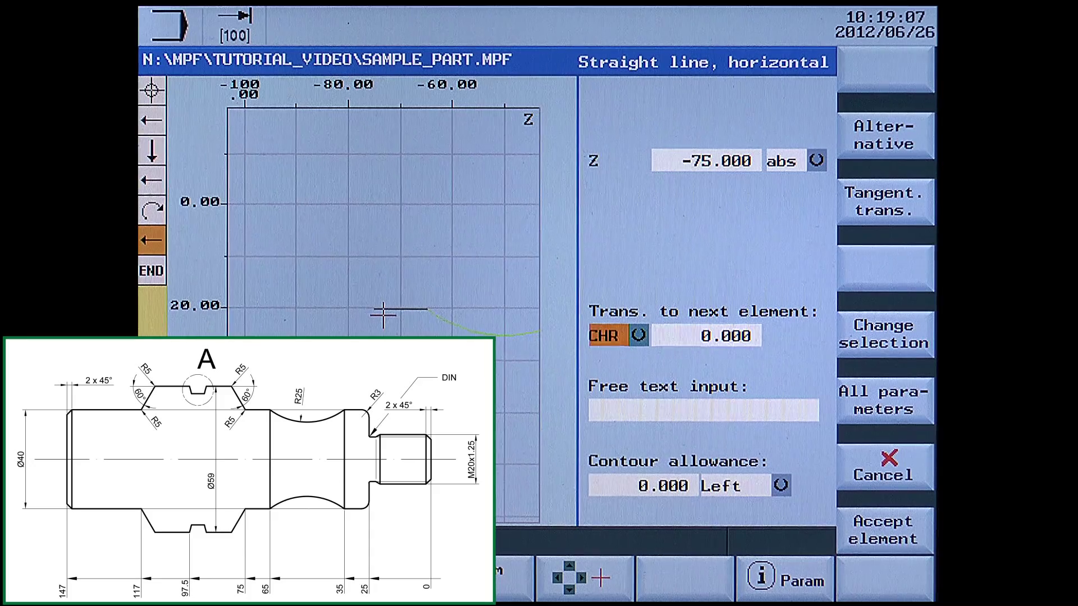
key(Select)
key(Right)
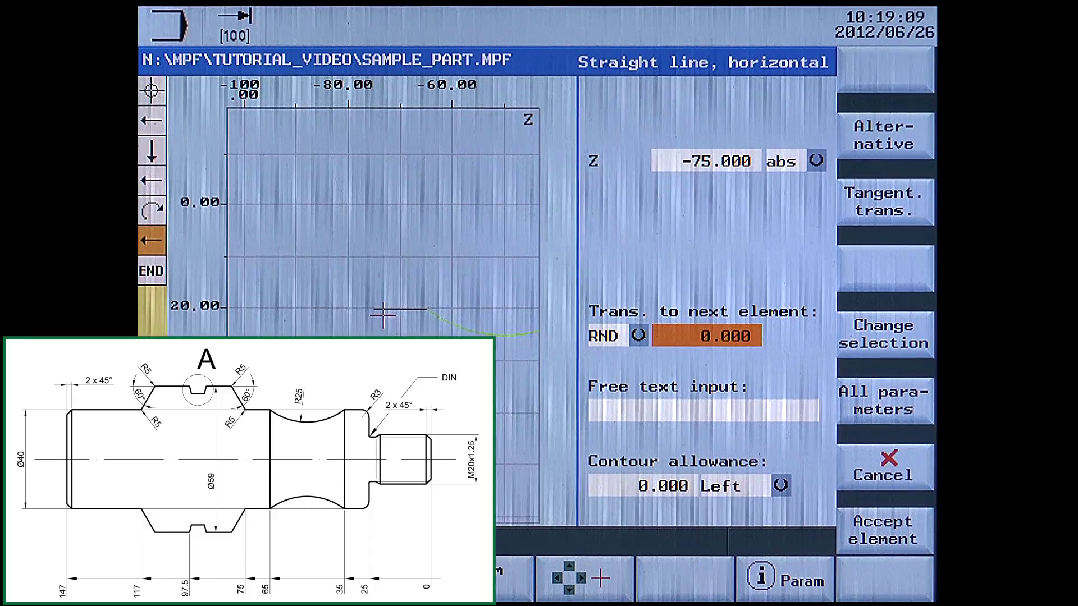
text(5)
key(Return)
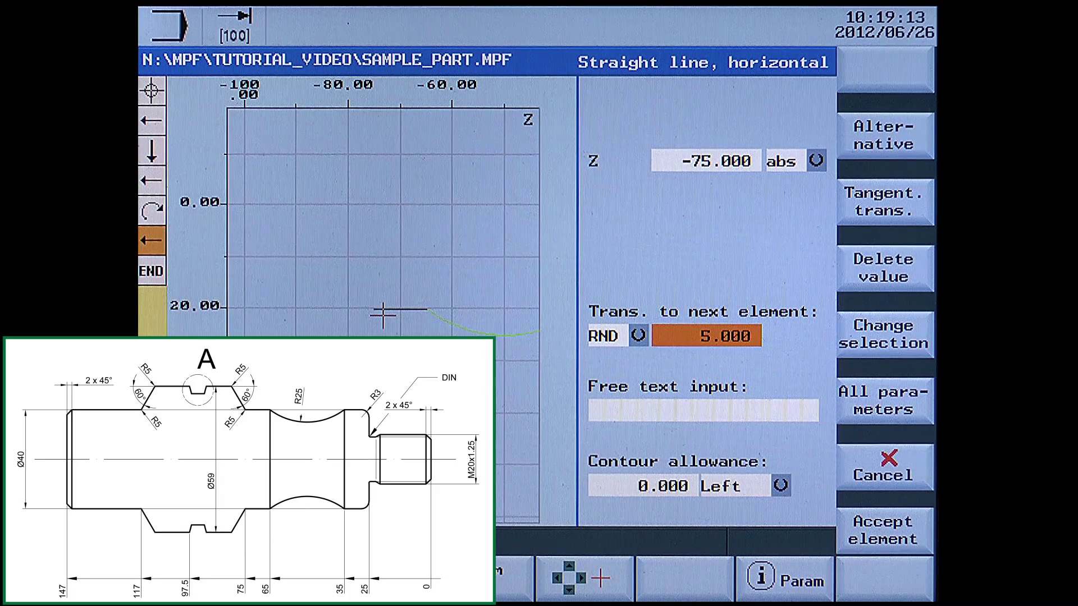
key(shift+F8)
key(shift+F3)
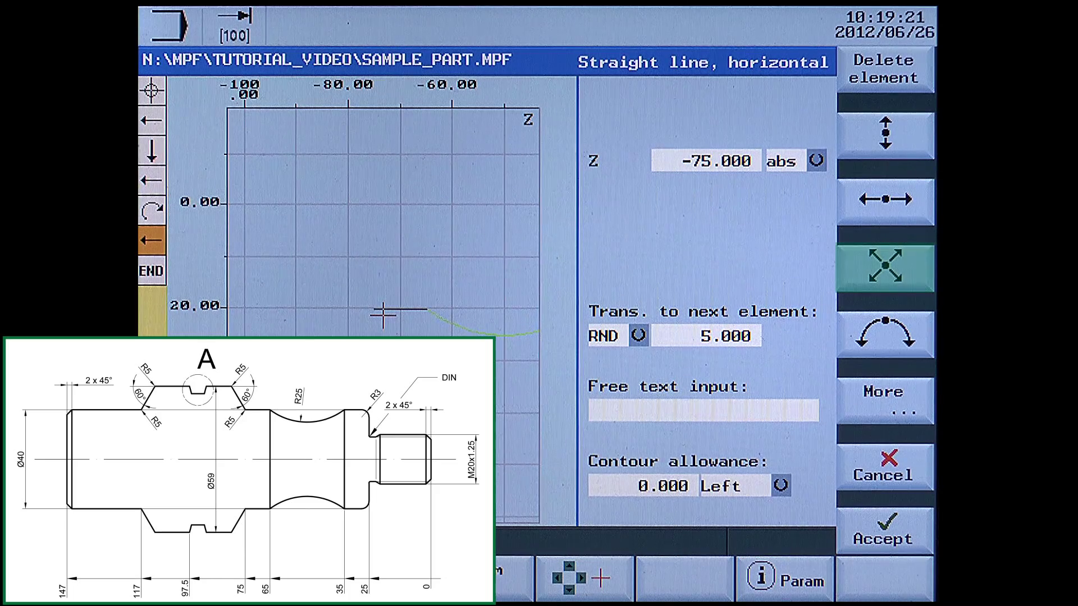
key(shift+F4)
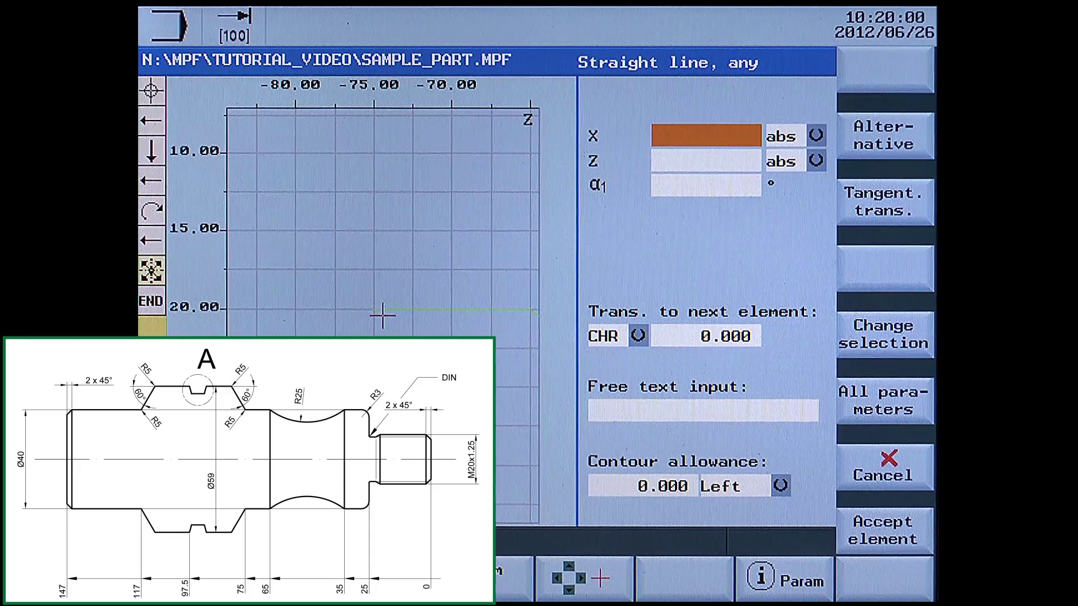
Step: Define the oblique line to end diameter X 59 at a 120° angle
text(59)
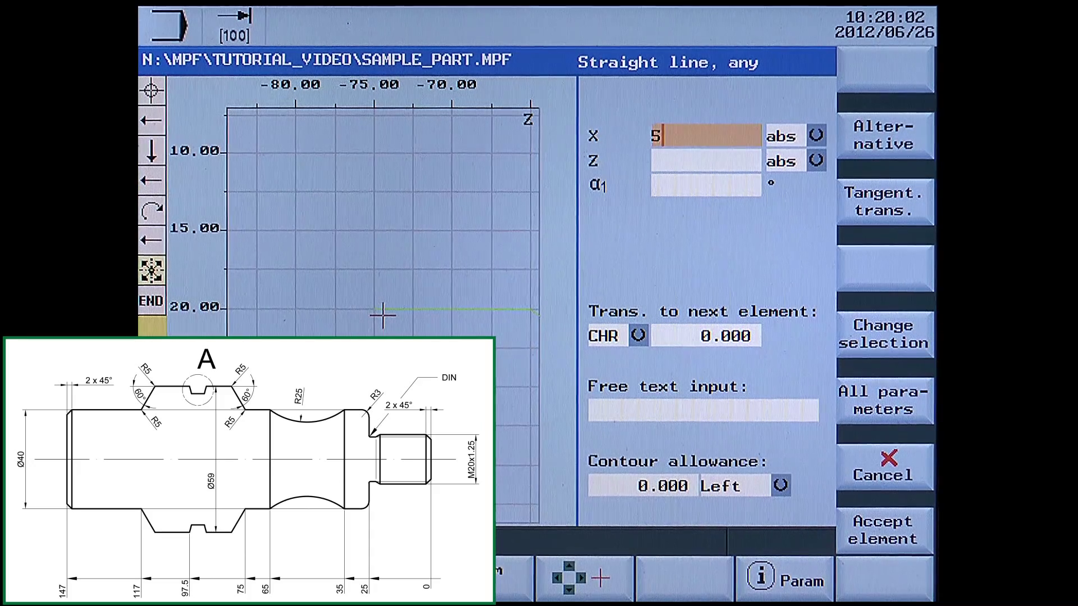
key(Return)
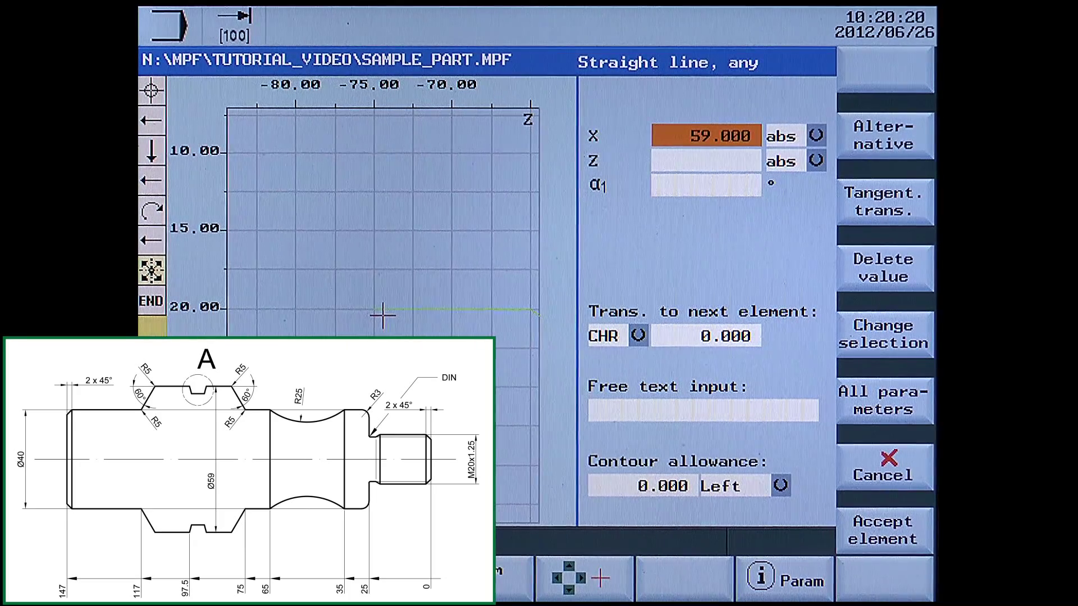
key(Down)
key(Down)
text(120)
key(Return)
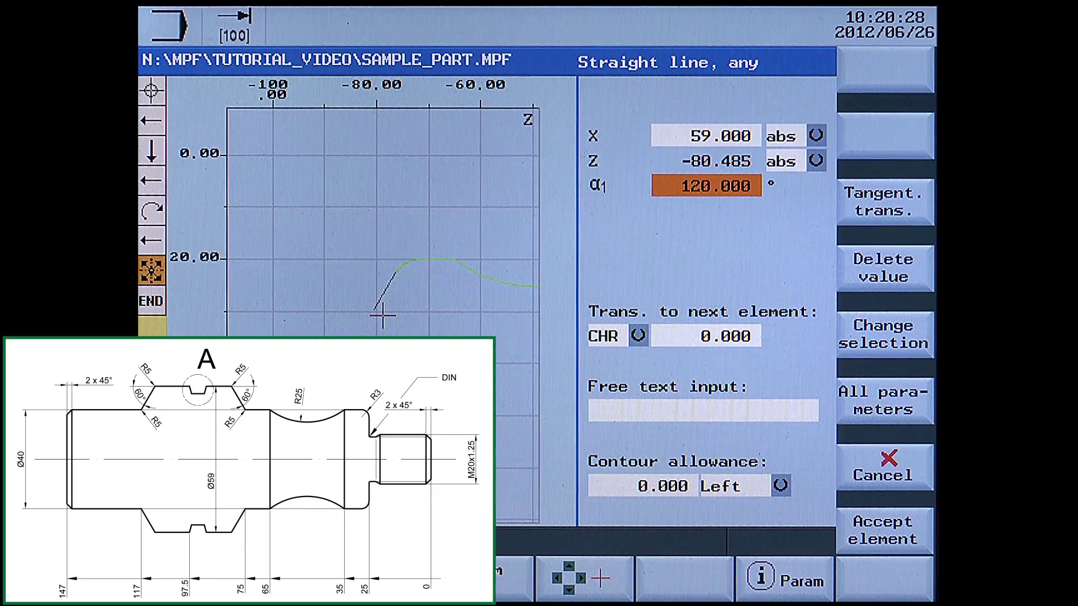
Step: Give the oblique line an RND 5 rounding and accept it
key(Down)
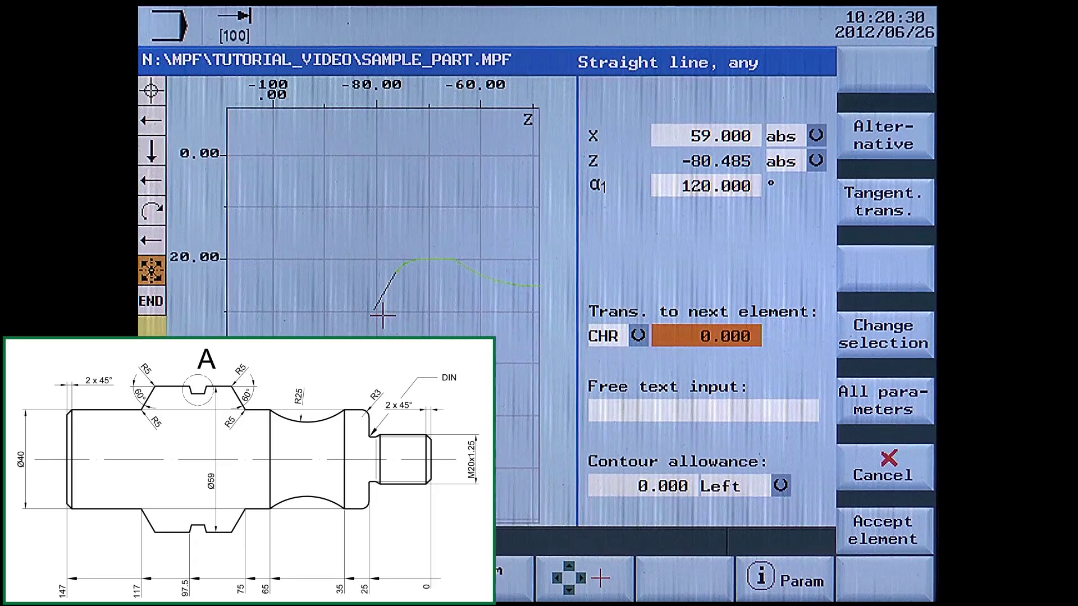
key(Left)
key(space)
key(Right)
text(5)
key(Return)
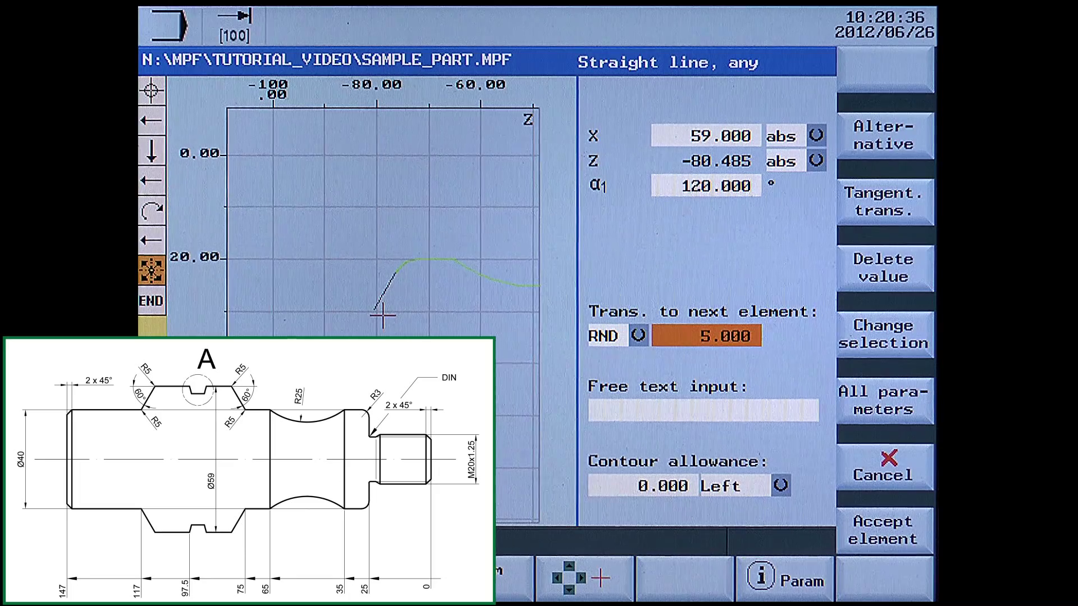
key(shift+F8)
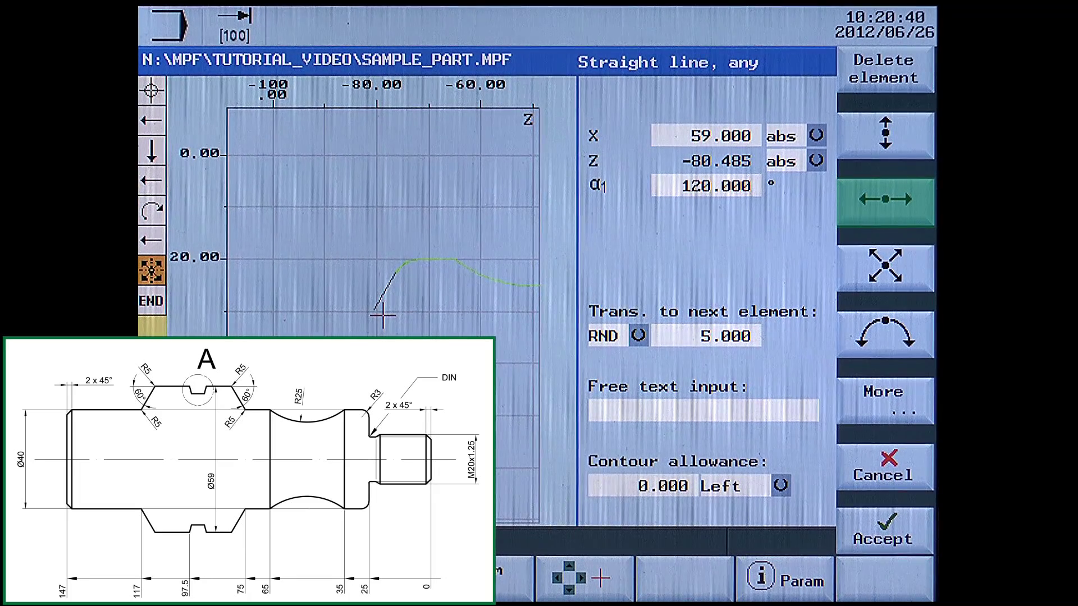
key(shift+F3)
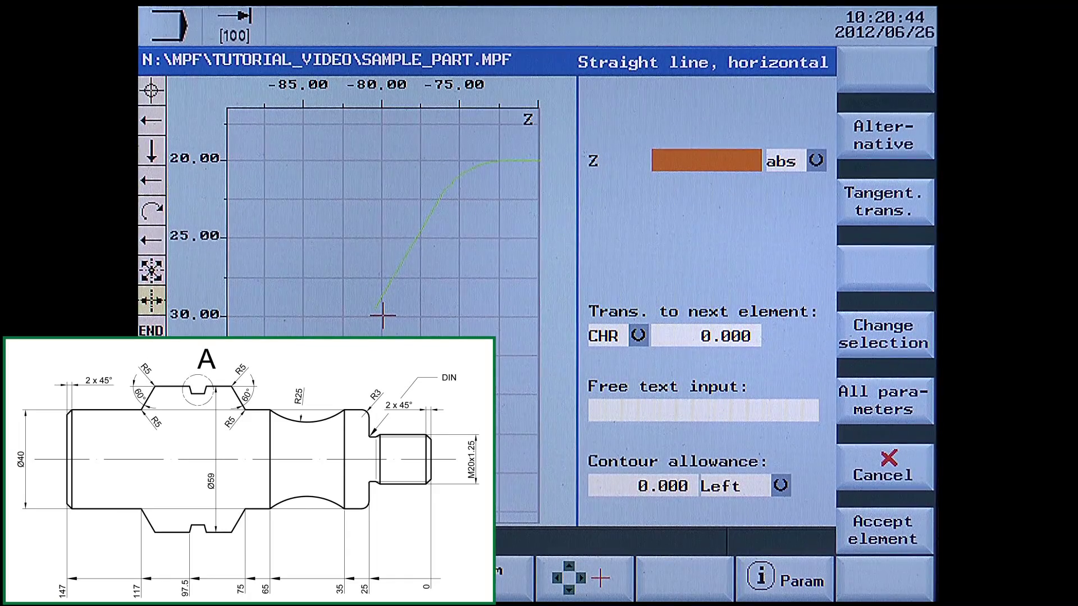
Step: Accept a horizontal line ending at Z-100 and start a new vertical line element
text(-100)
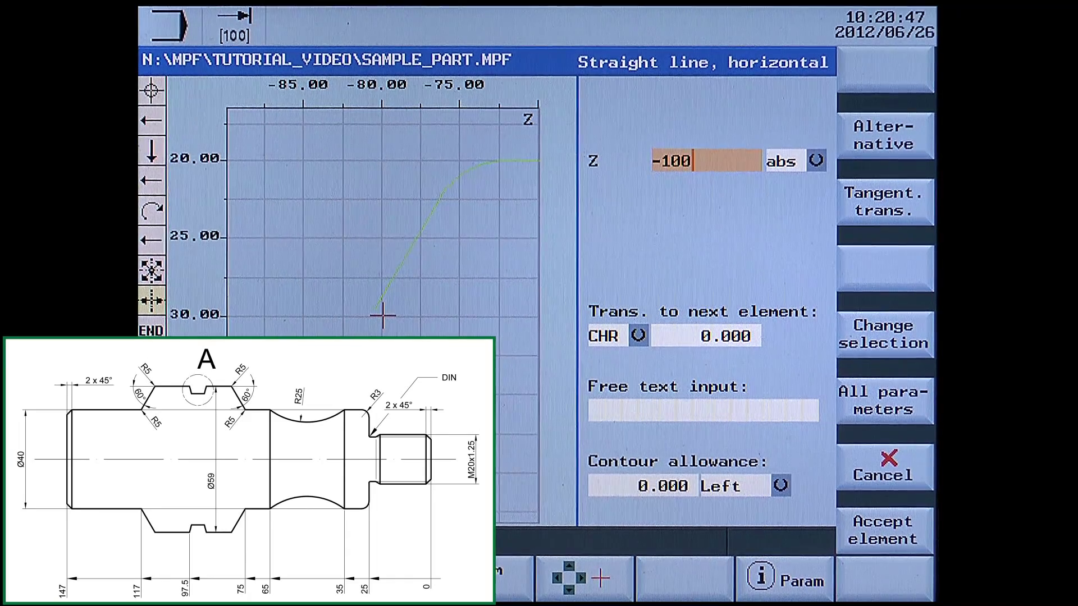
key(Return)
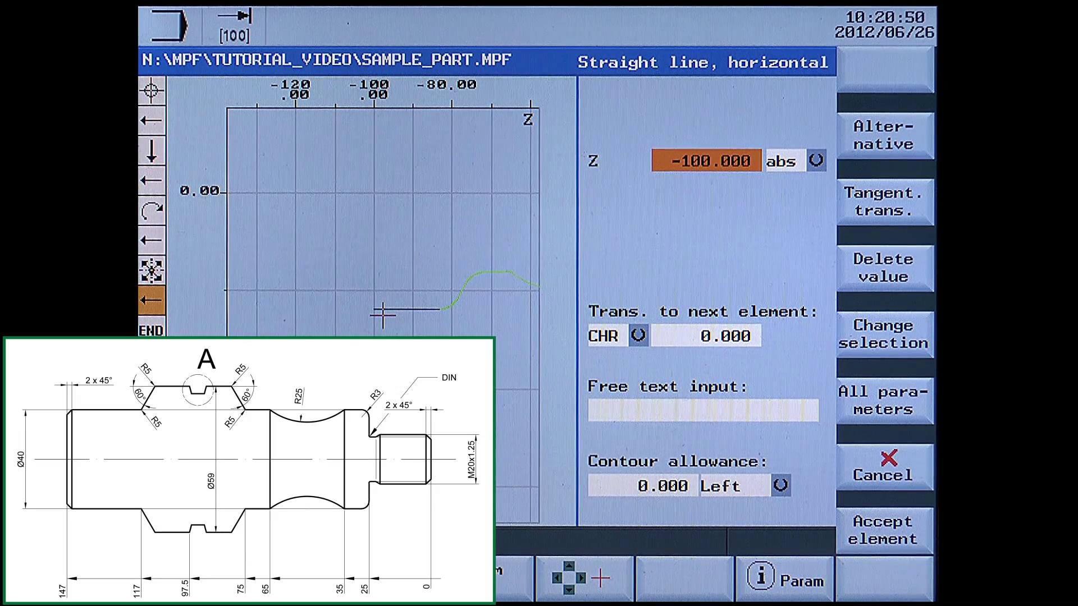
key(shift+F8)
key(shift+F2)
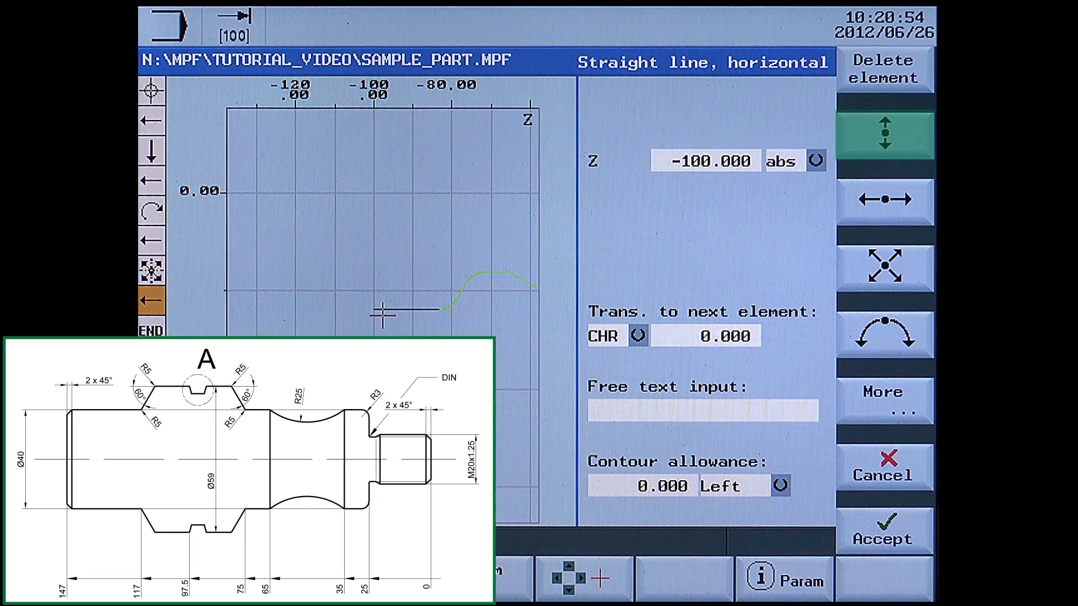
key(shift+F8)
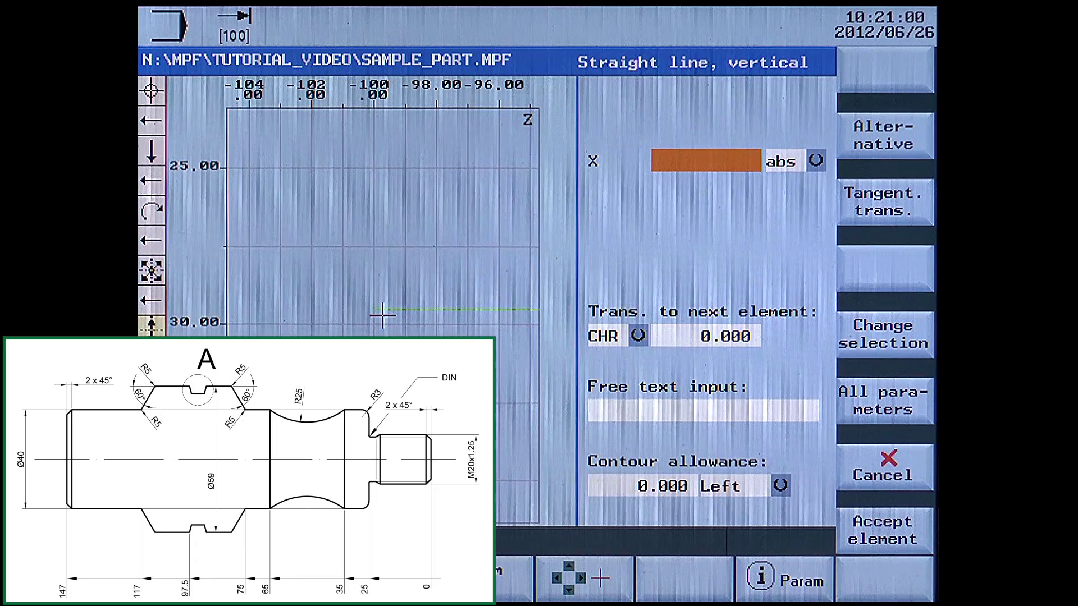
Step: Give the vertical line an X end diameter of 60.5
text(60.5)
key(Return)
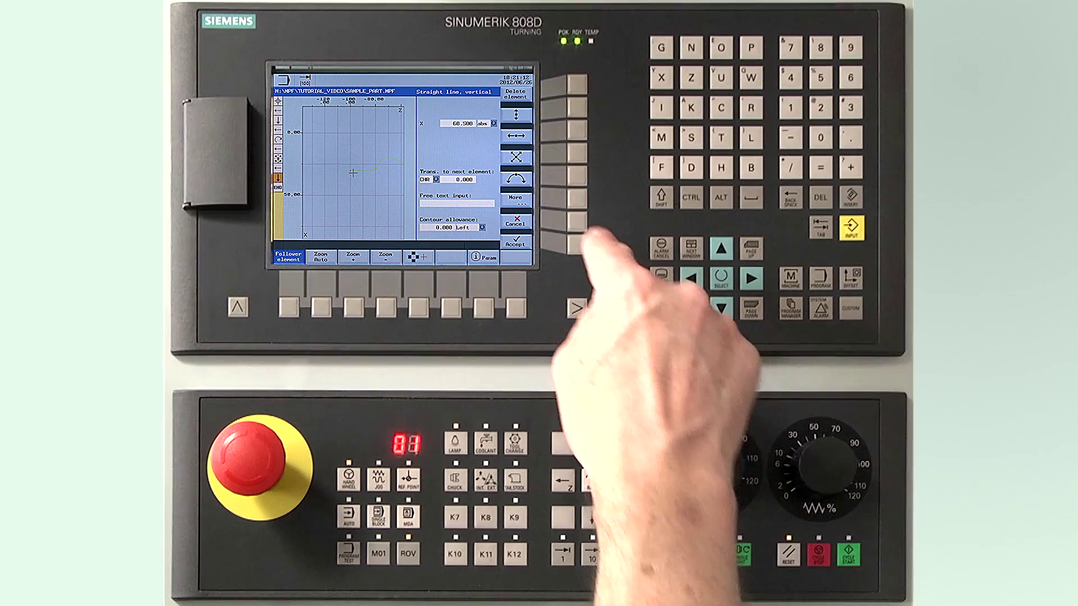
Step: Accept the finished contour to insert its generated code into SAMPLE_PART.MPF
click(576, 244)
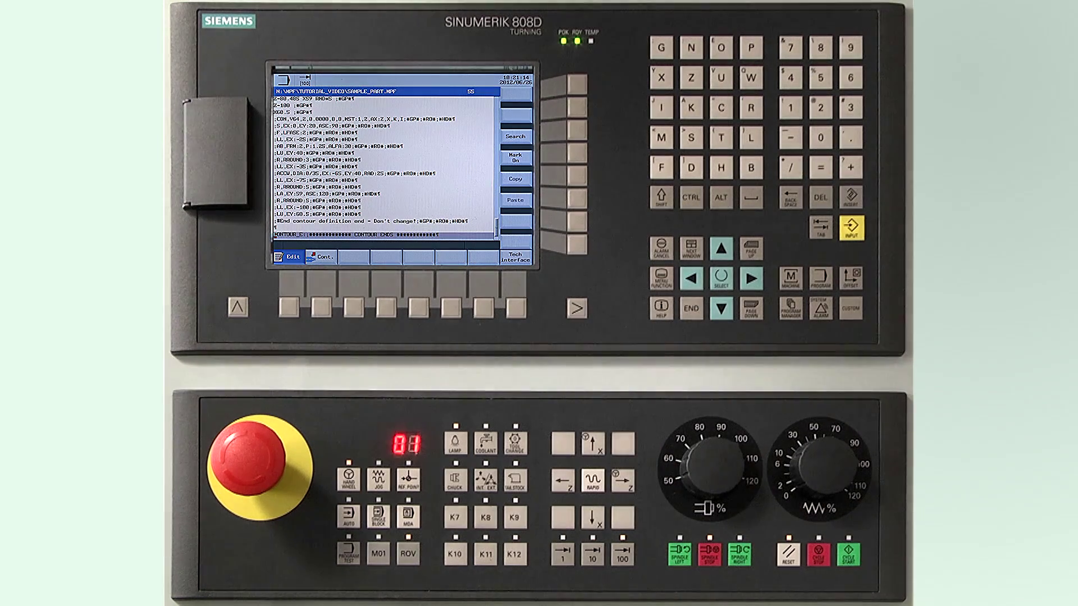